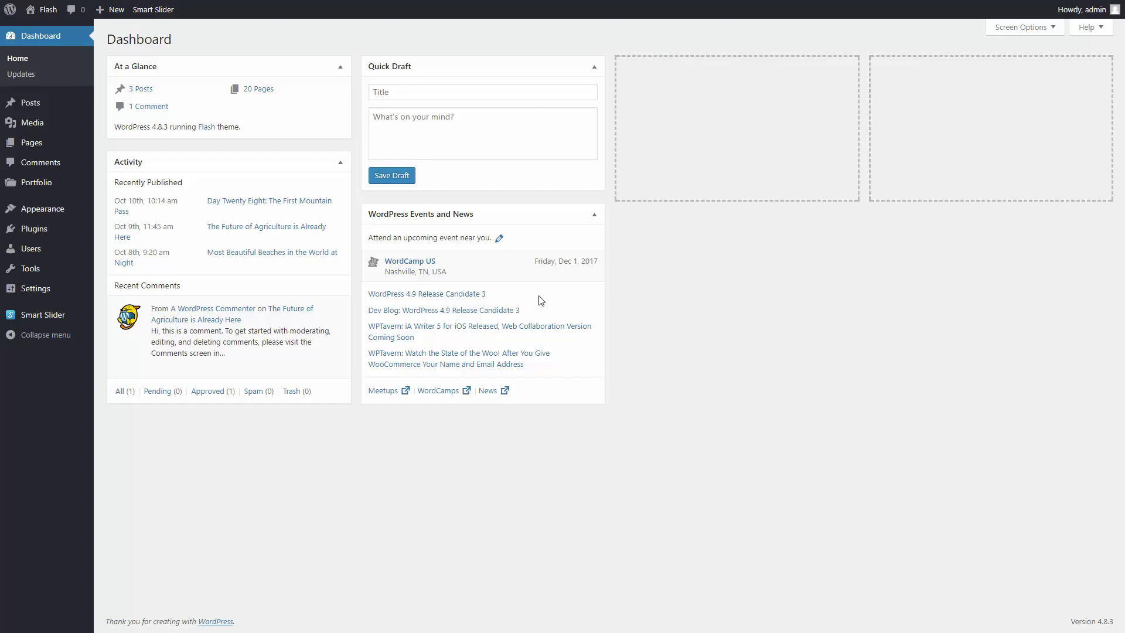
Review All Posts, then step the homepage slider through The Future of Agriculture and the next post.
{"action": "left_click", "coordinate": [45, 105]}
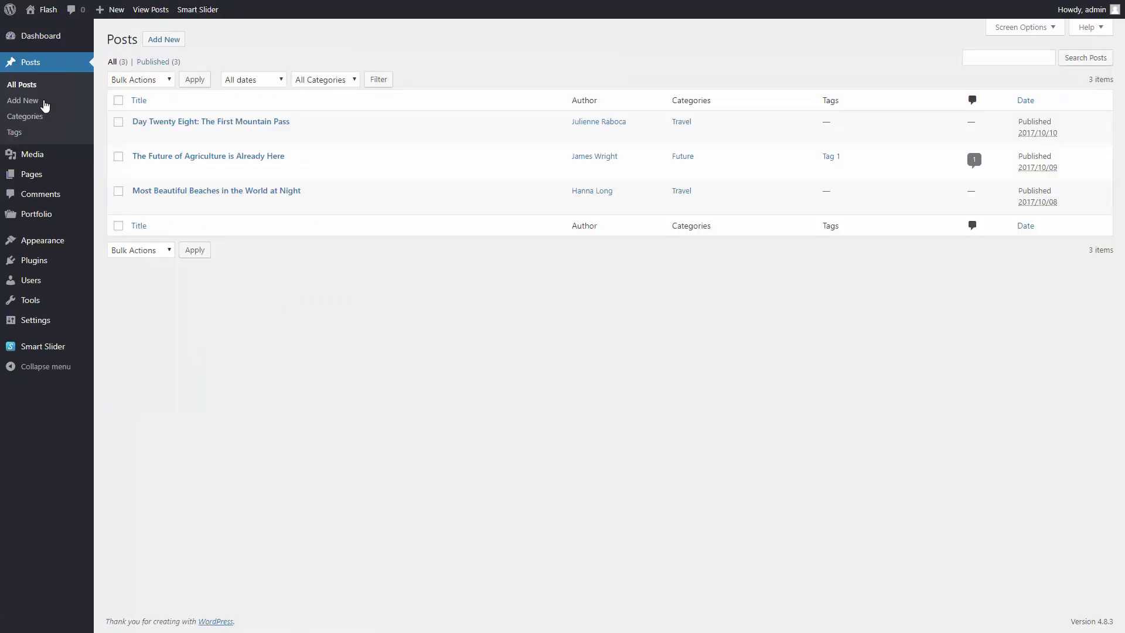
{"action": "left_click", "coordinate": [243, 124]}
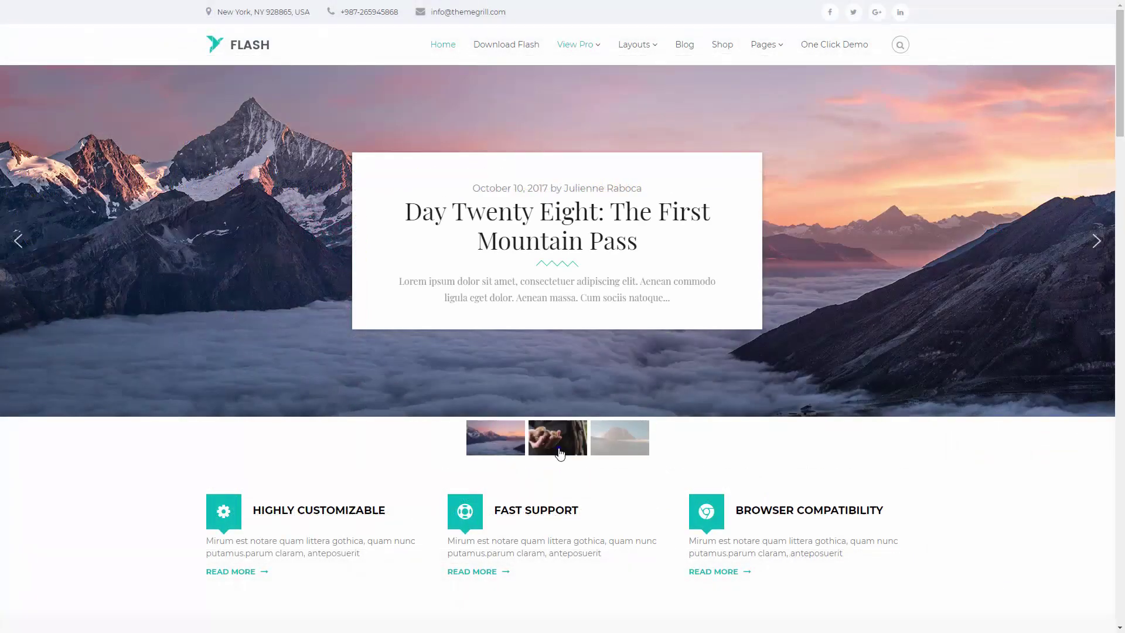
{"action": "left_click", "coordinate": [558, 445]}
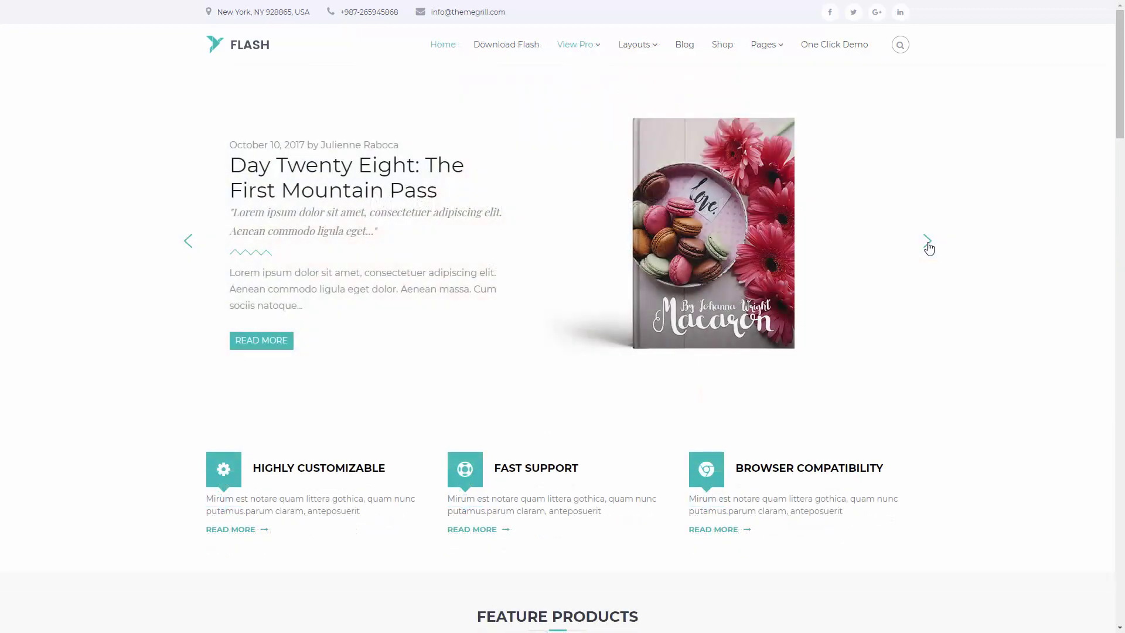
{"action": "left_click", "coordinate": [927, 242]}
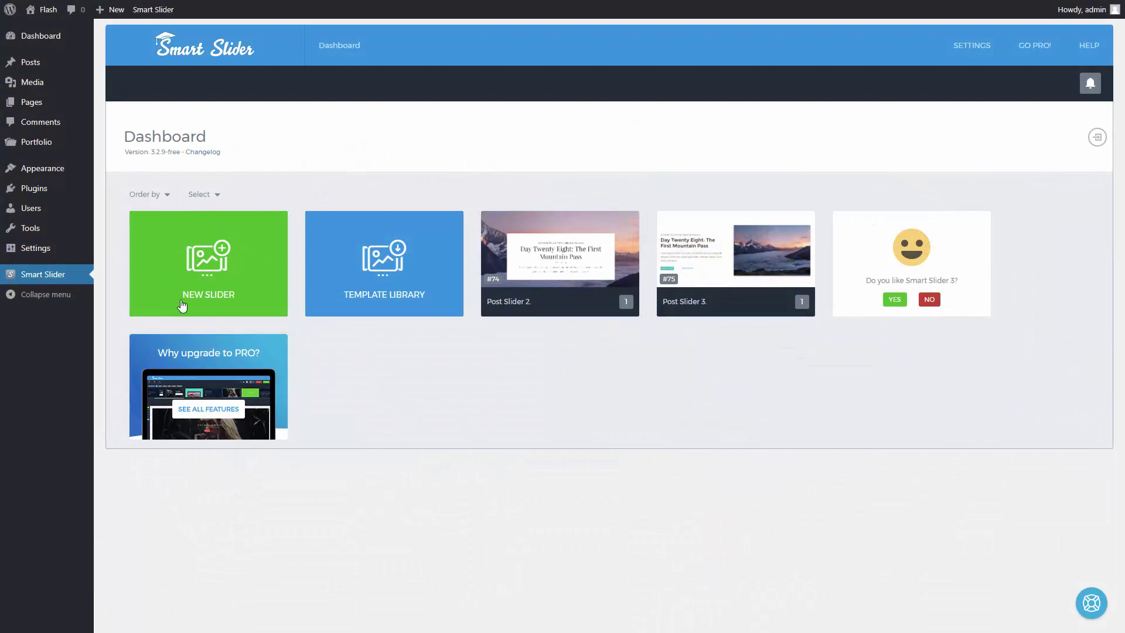
Create a slider named 'Post Slider 1' at 1200×600 px using the Full width preset.
{"action": "left_click", "coordinate": [208, 280]}
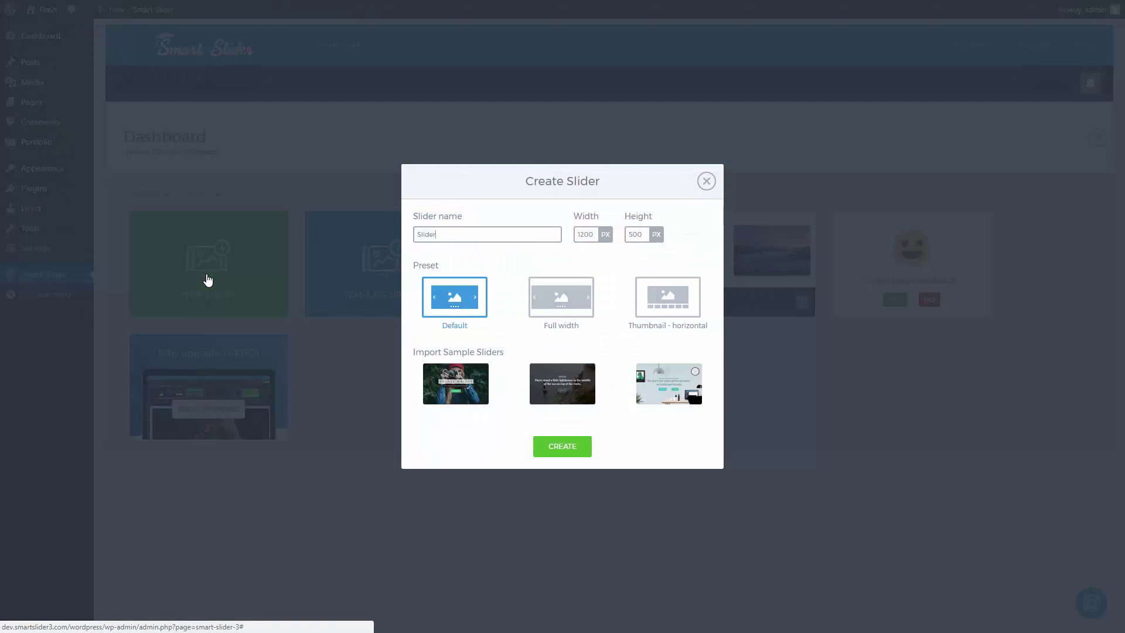
{"action": "double_click", "coordinate": [456, 234]}
{"action": "type", "text": "Post Slider 1"}
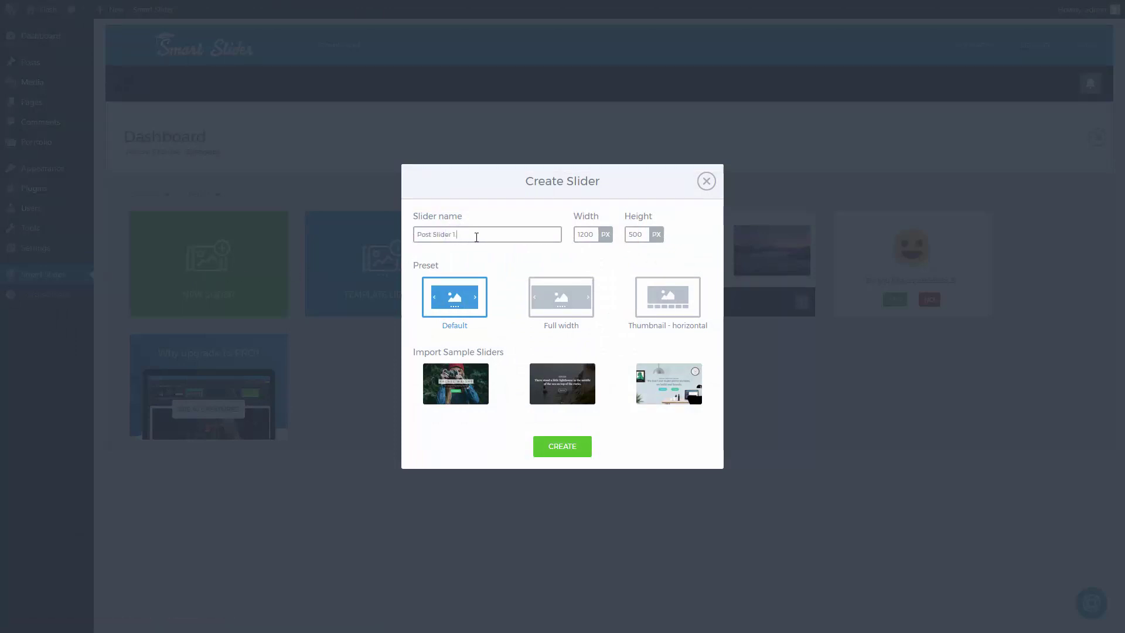
{"action": "left_click", "coordinate": [644, 232]}
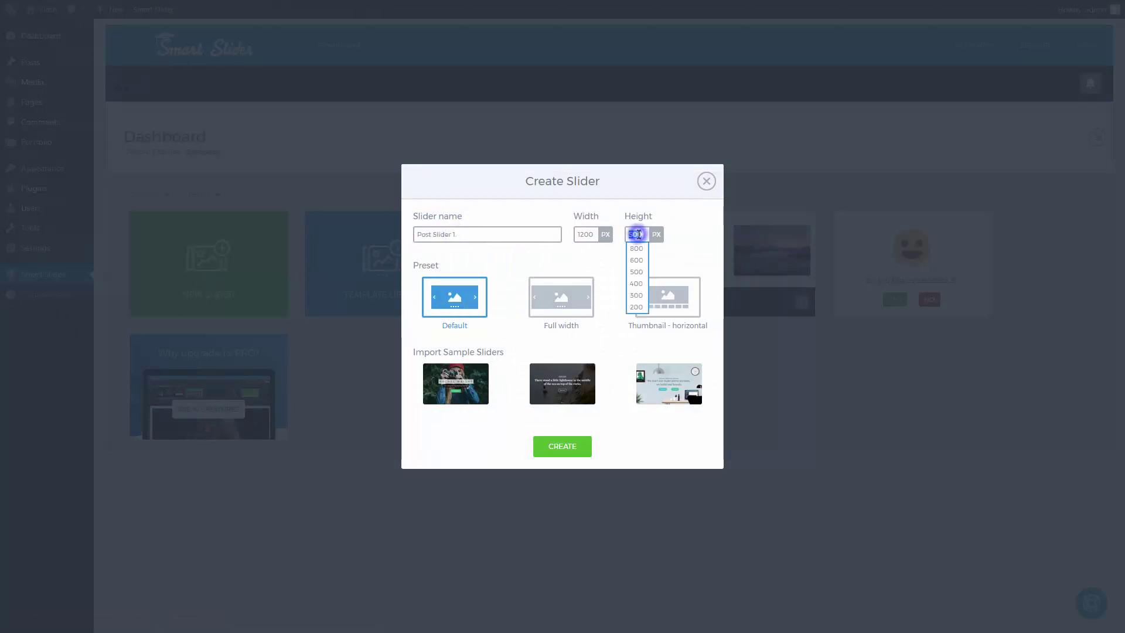
{"action": "left_click", "coordinate": [561, 296]}
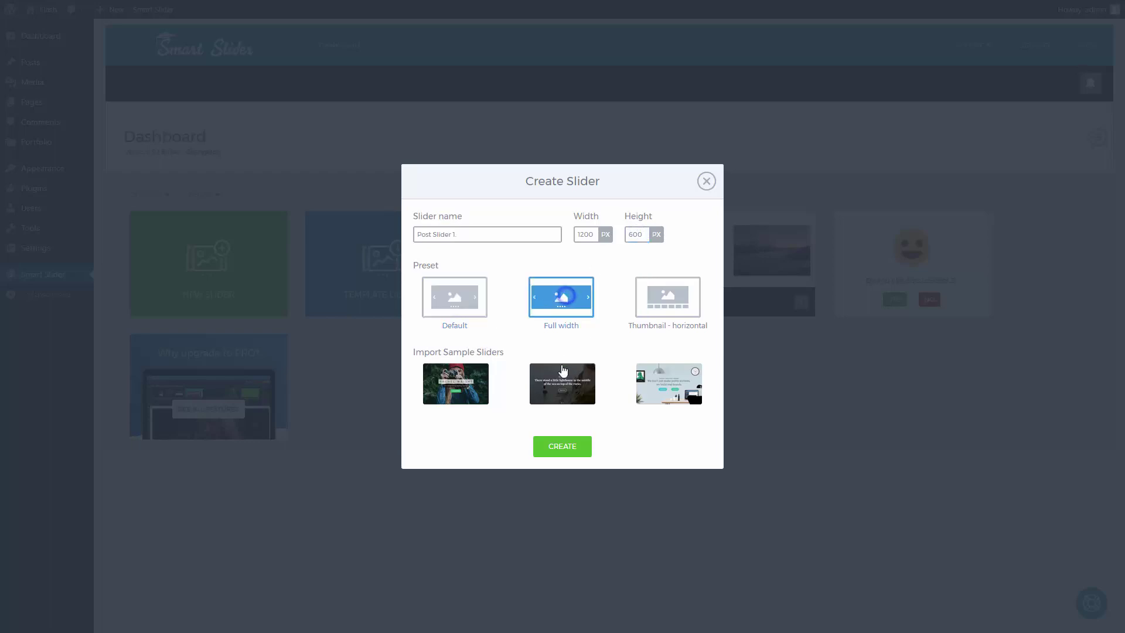
{"action": "left_click", "coordinate": [577, 448]}
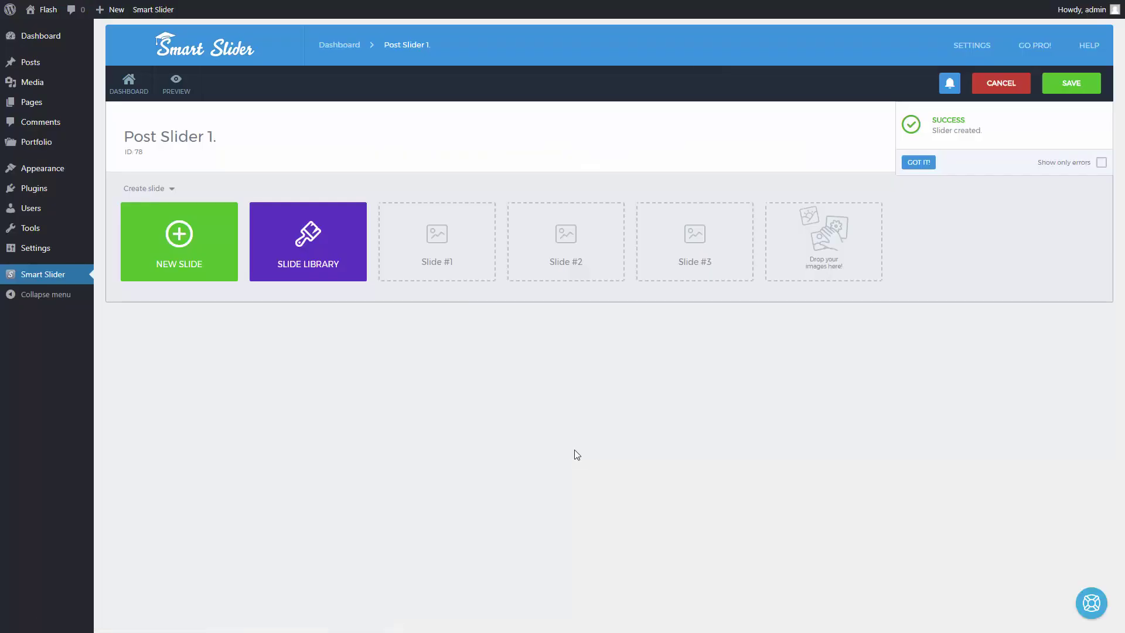
{"action": "left_click", "coordinate": [171, 187]}
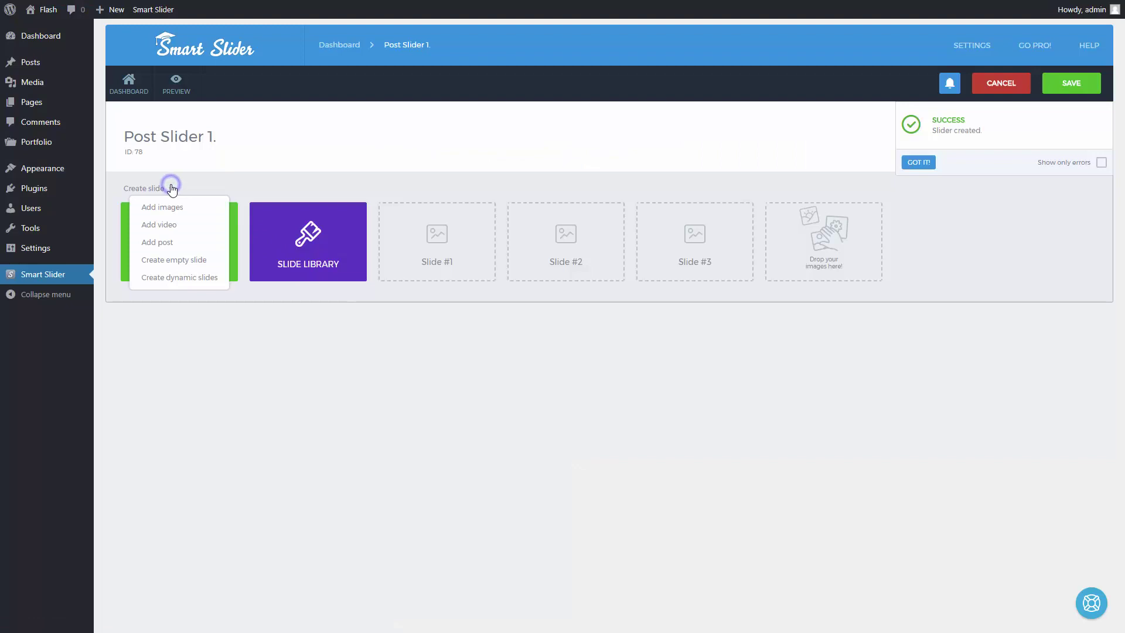
Generate 3 dynamic slides from WordPress Posts by filter, check the records, and save the generator.
{"action": "left_click", "coordinate": [208, 279]}
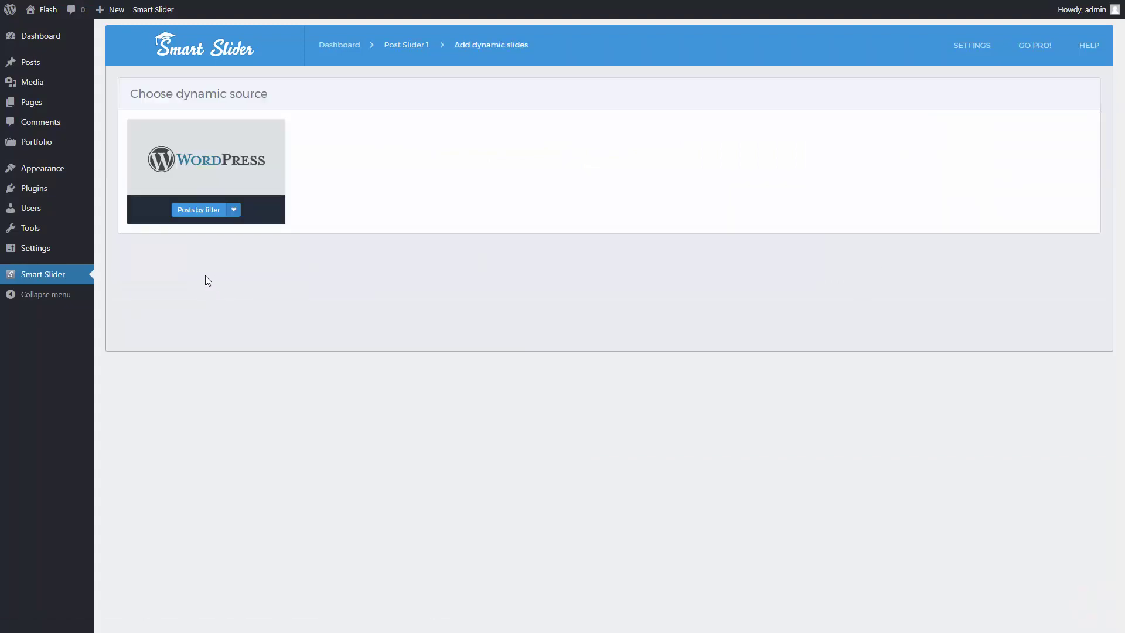
{"action": "left_click", "coordinate": [199, 212]}
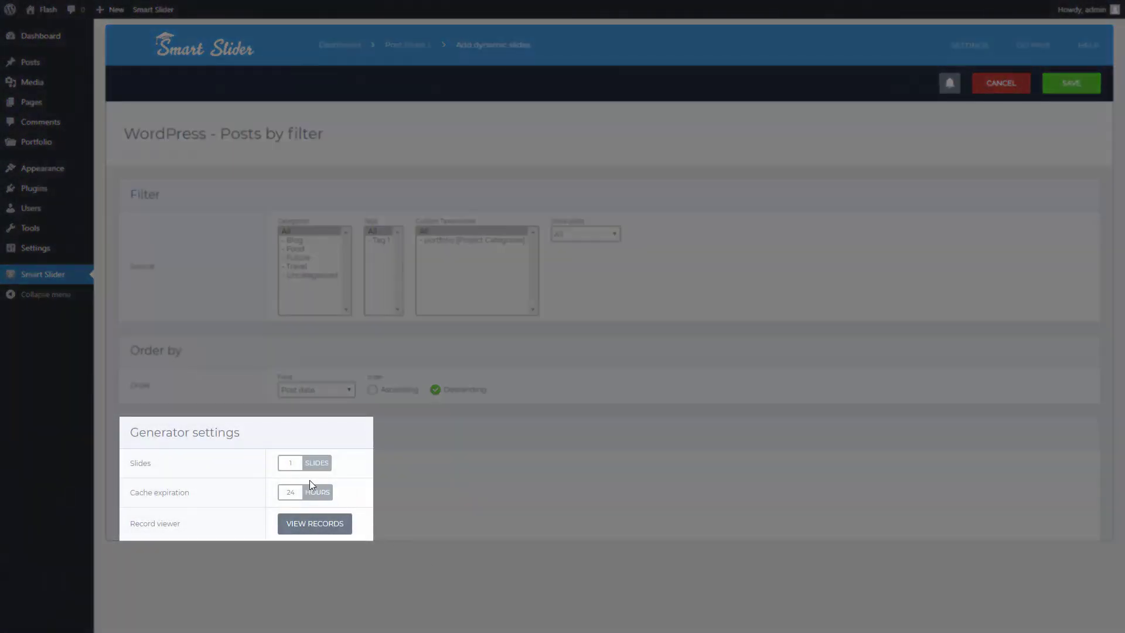
{"action": "double_click", "coordinate": [295, 464]}
{"action": "type", "text": "3"}
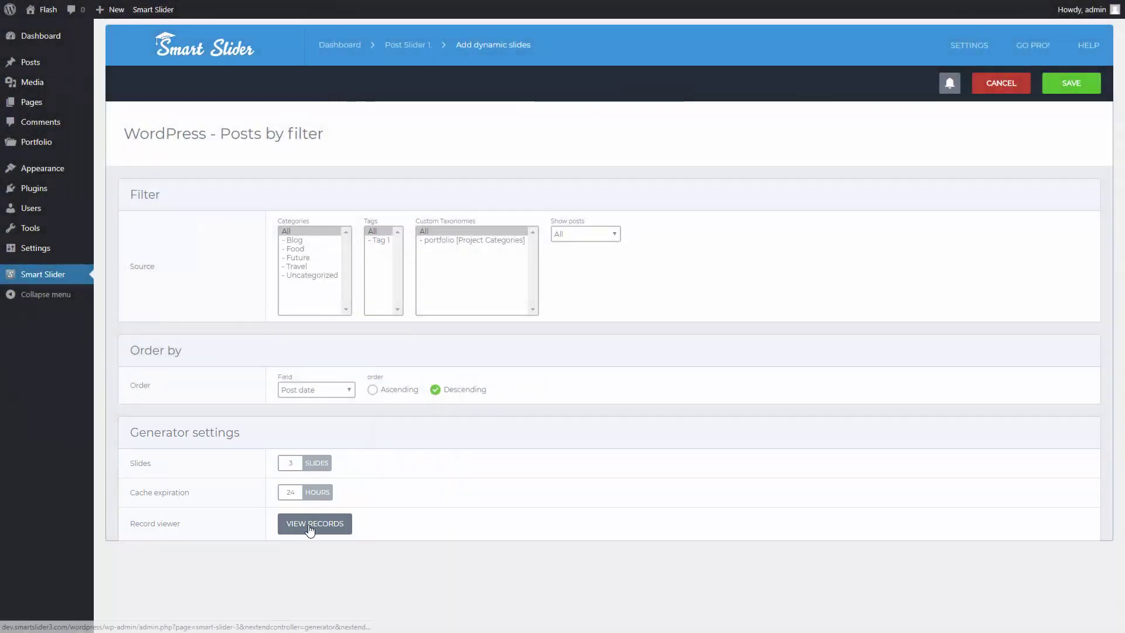
{"action": "left_click", "coordinate": [310, 527]}
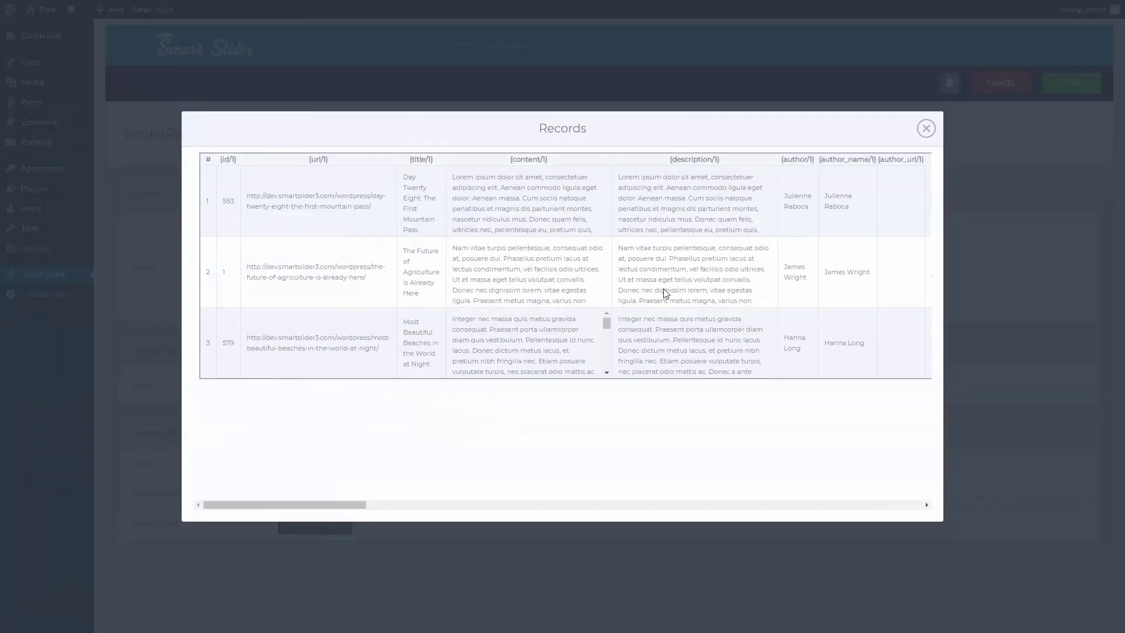
{"action": "left_click", "coordinate": [926, 128]}
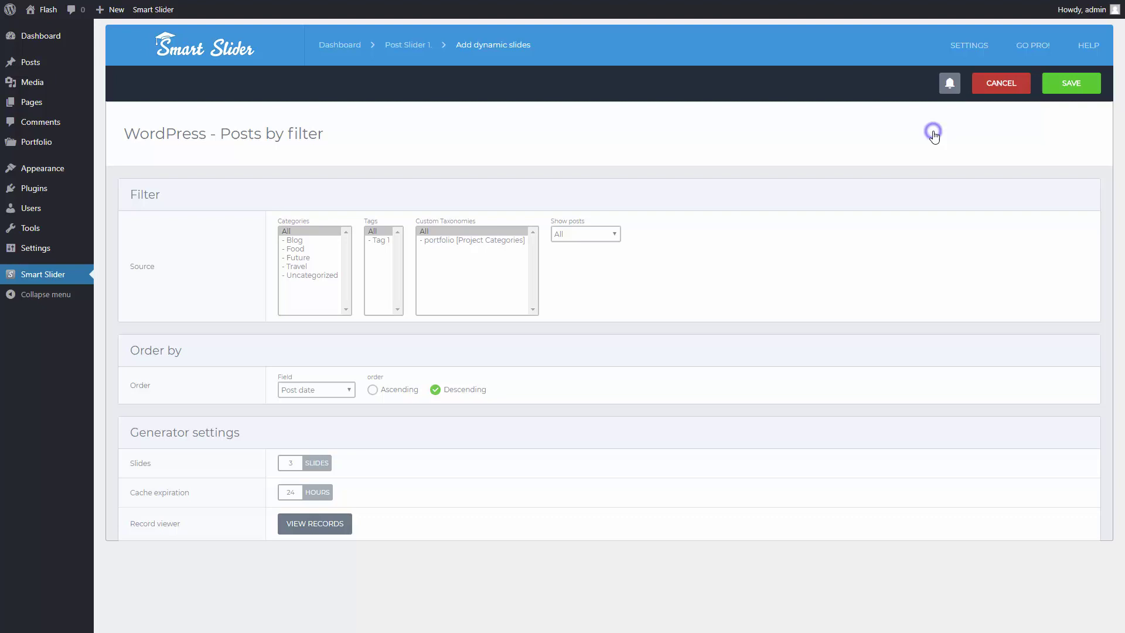
{"action": "left_click", "coordinate": [1072, 83]}
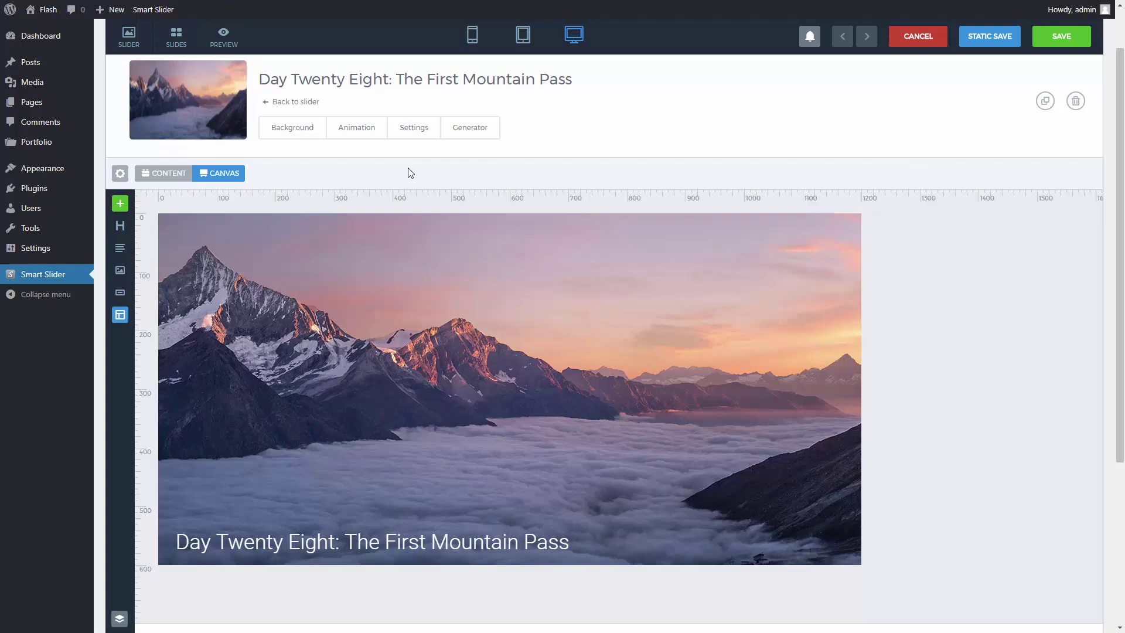
Set a black 000000FF background behind the slide image and lower image opacity to 52.
{"action": "left_click", "coordinate": [297, 136]}
{"action": "scroll", "coordinate": [297, 137], "scroll_direction": "down", "scroll_amount": 2}
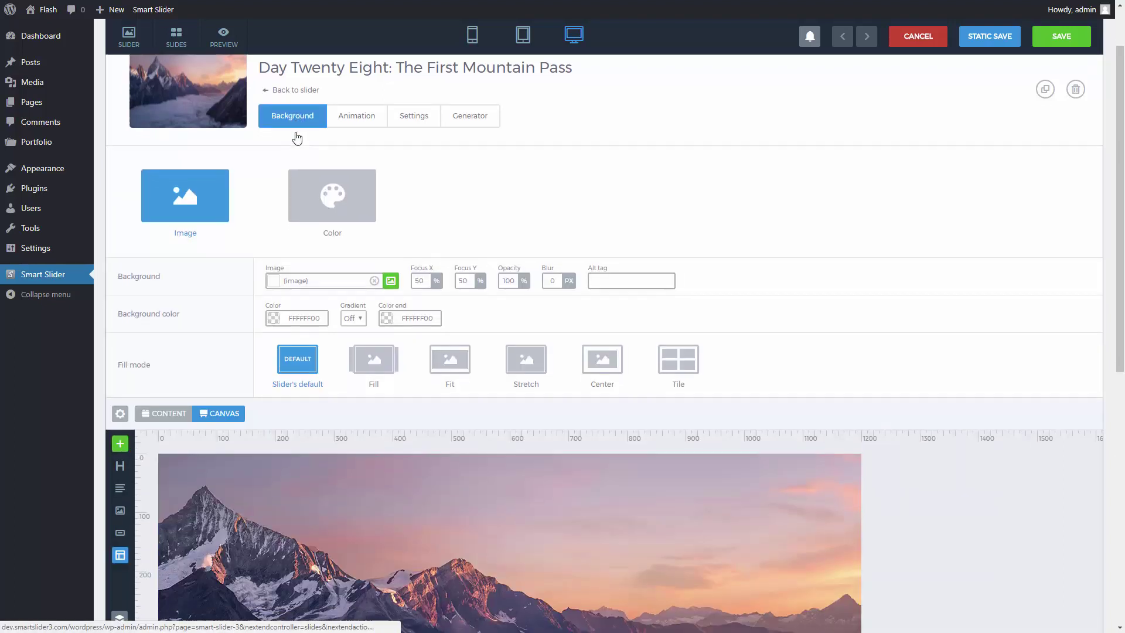
{"action": "left_click", "coordinate": [274, 212]}
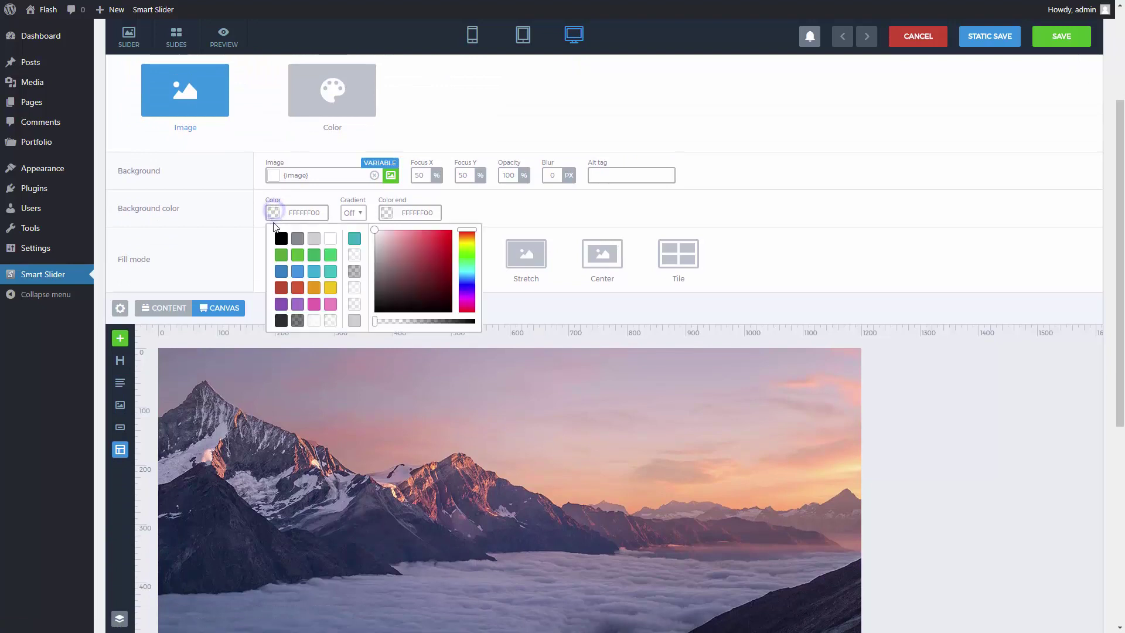
{"action": "left_click", "coordinate": [278, 236]}
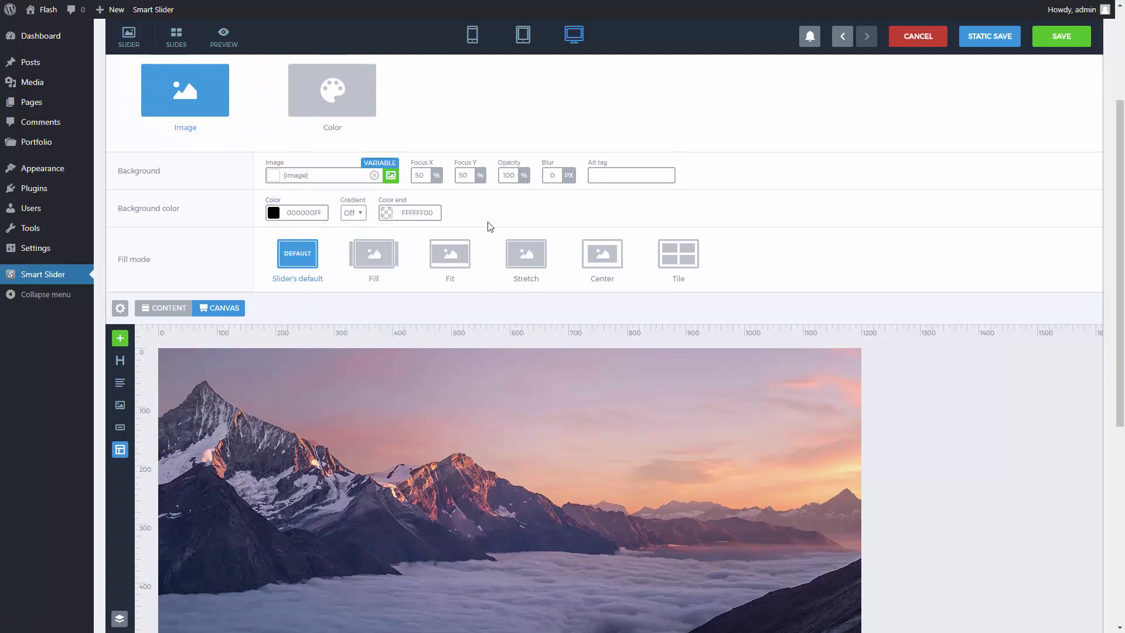
{"action": "left_click_drag", "start_coordinate": [532, 192], "coordinate": [517, 193]}
{"action": "scroll", "coordinate": [518, 193], "scroll_direction": "down", "scroll_amount": 3}
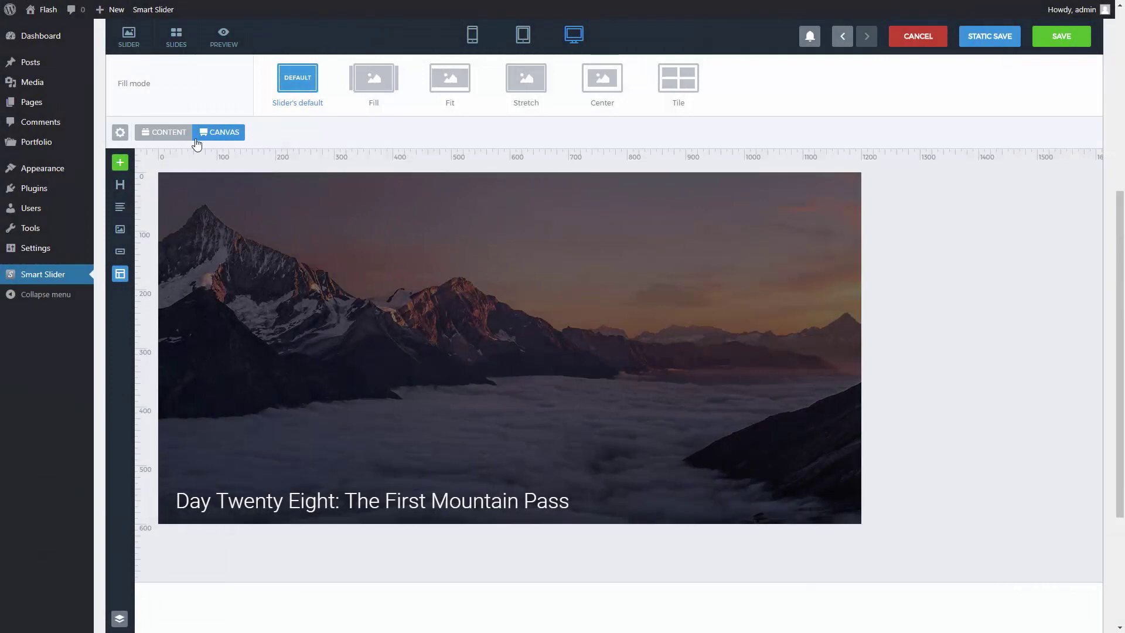
Centre the post title and add a button above it showing the category_name variable (TRAVEL).
{"action": "left_click", "coordinate": [182, 138]}
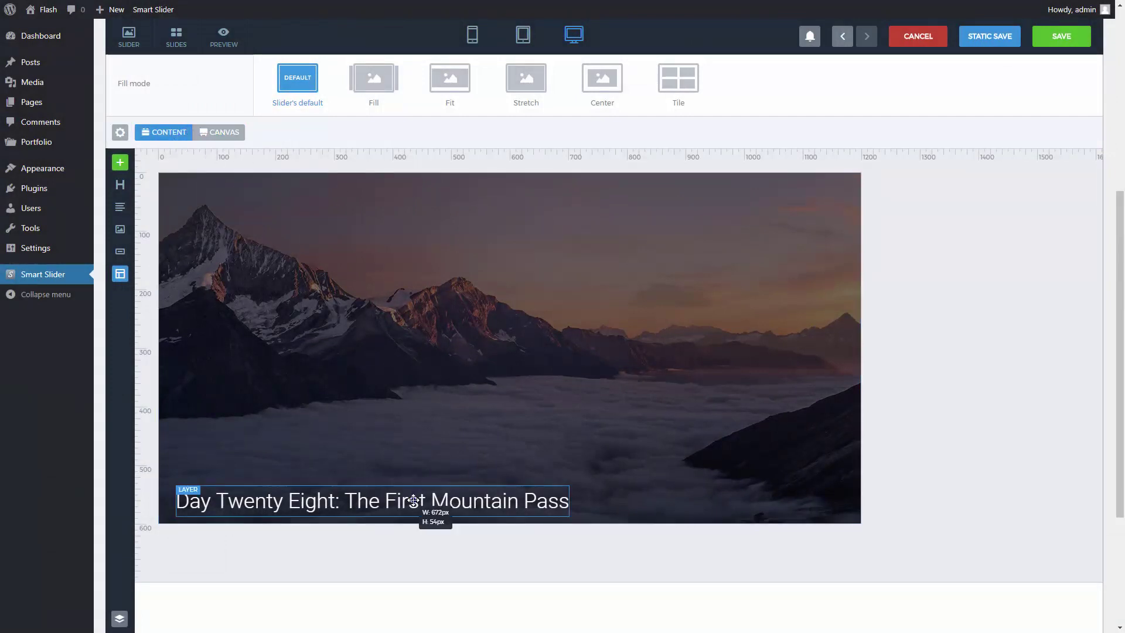
{"action": "left_click_drag", "start_coordinate": [426, 516], "coordinate": [452, 452]}
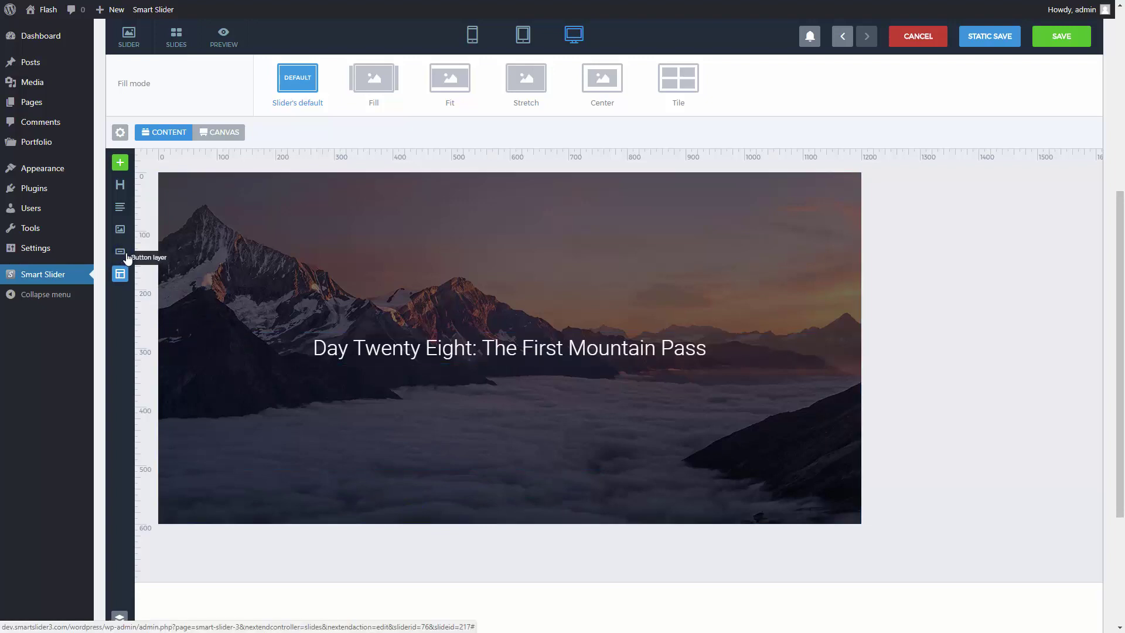
{"action": "left_click_drag", "start_coordinate": [127, 258], "coordinate": [533, 328]}
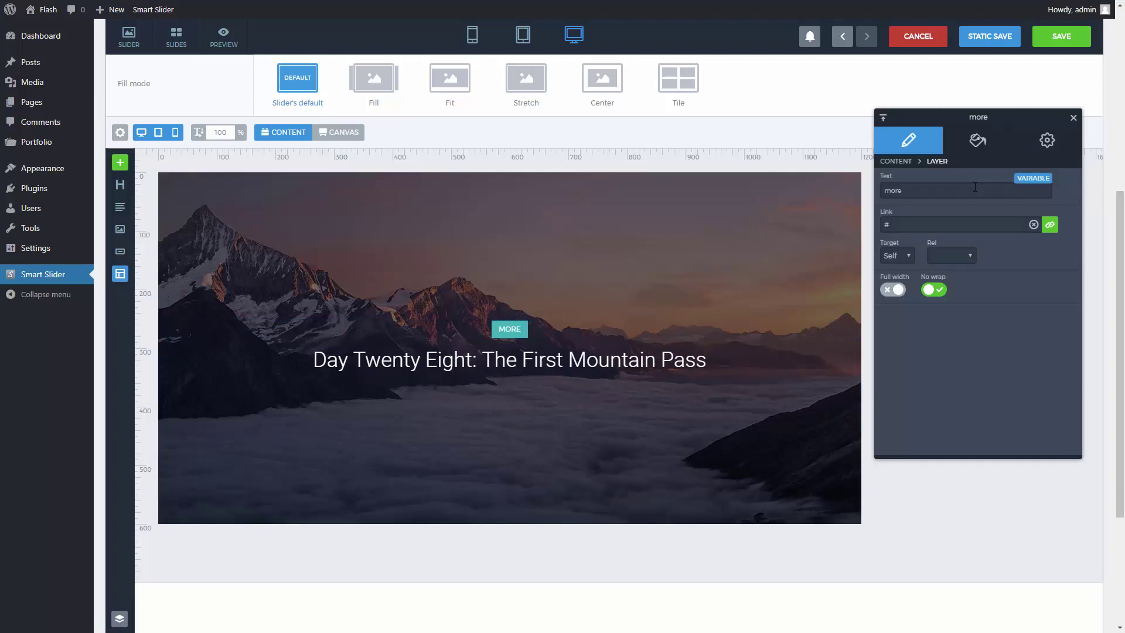
{"action": "left_click", "coordinate": [1022, 182]}
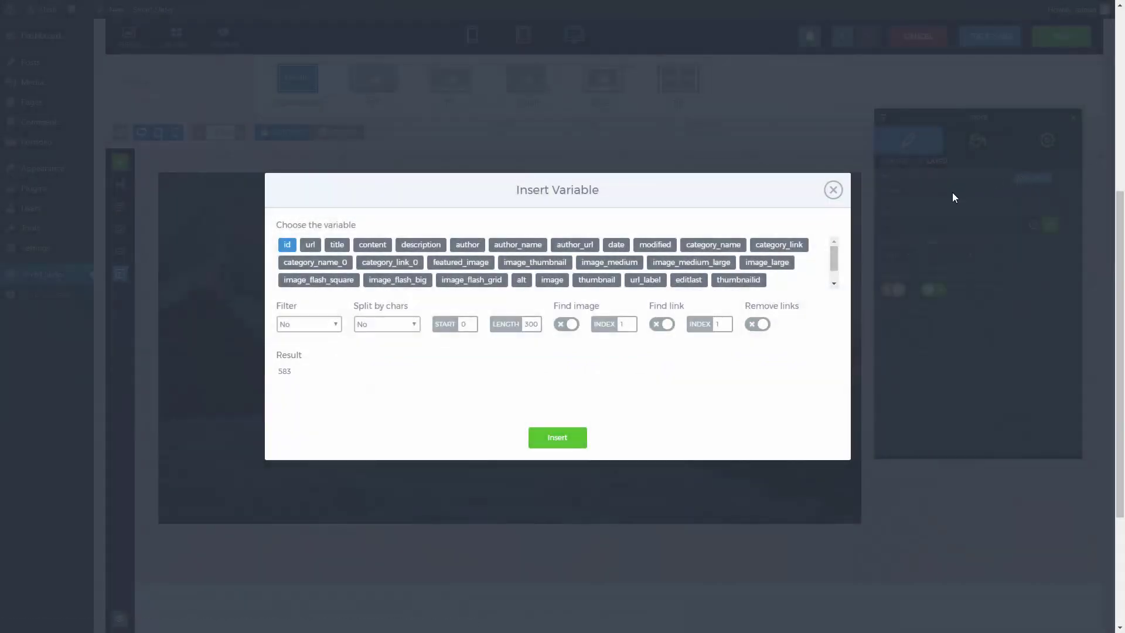
{"action": "left_click", "coordinate": [731, 250]}
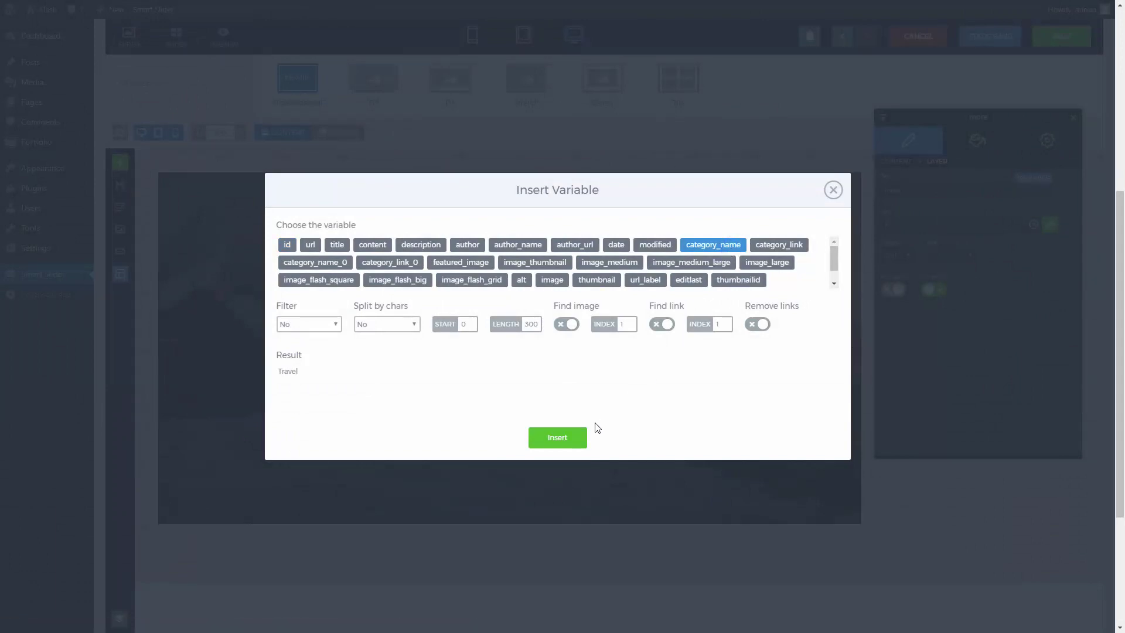
{"action": "left_click", "coordinate": [573, 440]}
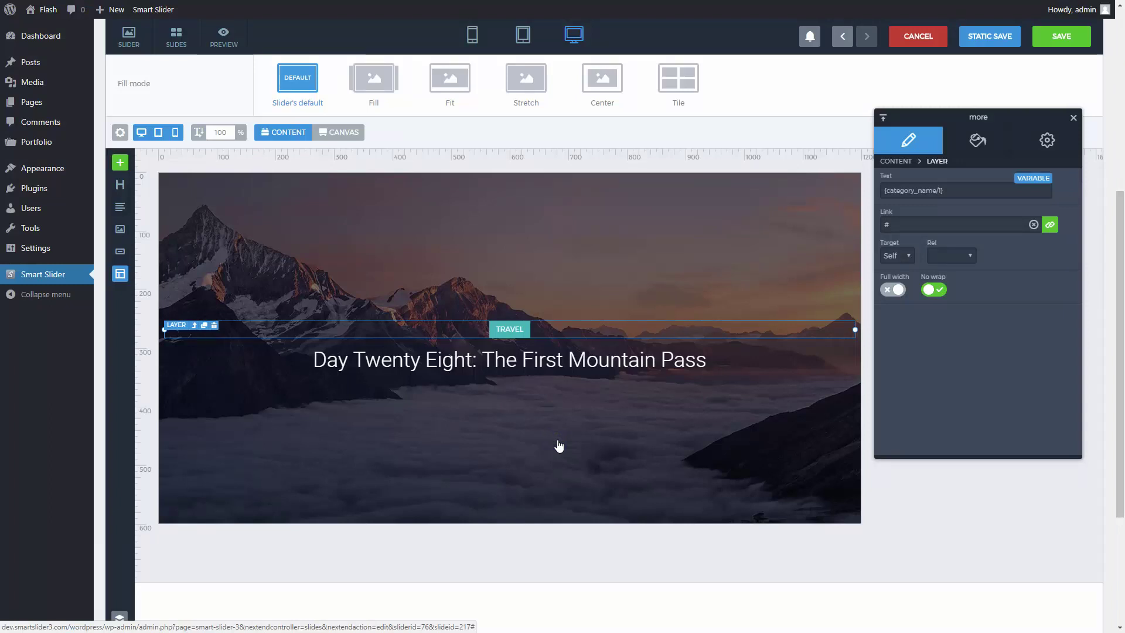
Add a text layer below the title containing the post date variable {date/1}.
{"action": "left_click", "coordinate": [122, 212]}
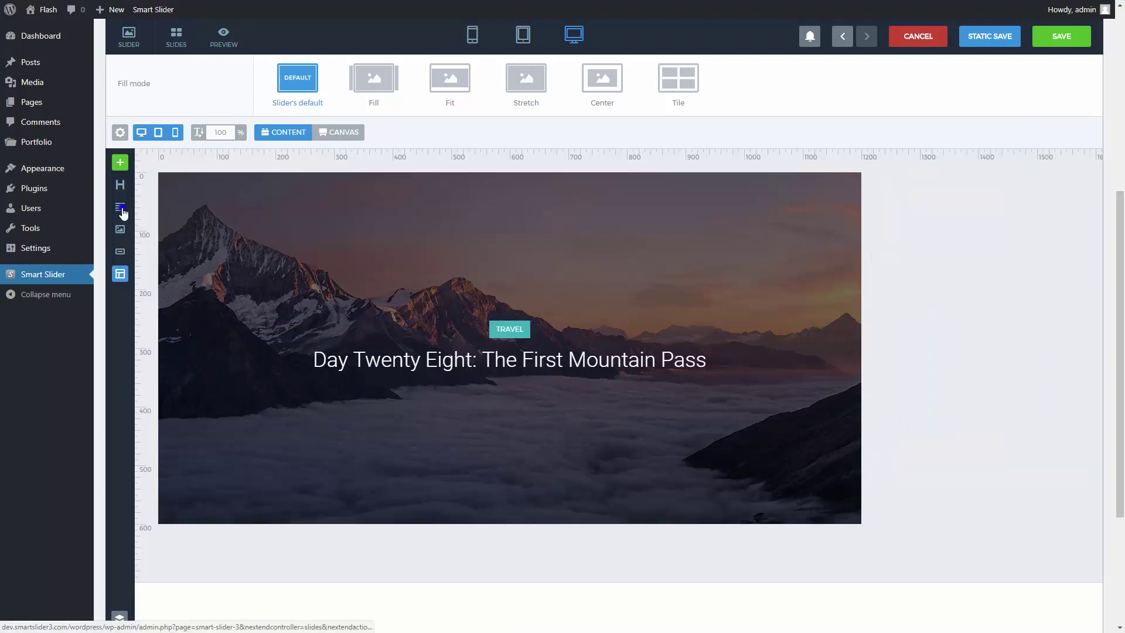
{"action": "left_click_drag", "start_coordinate": [122, 212], "coordinate": [522, 390]}
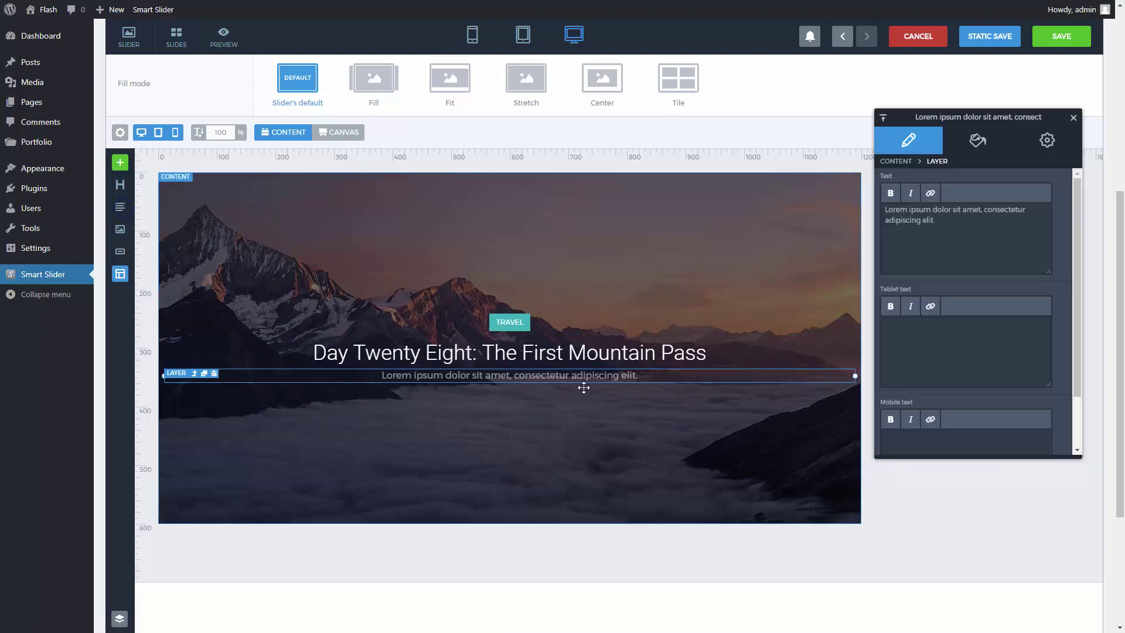
{"action": "left_click", "coordinate": [958, 237]}
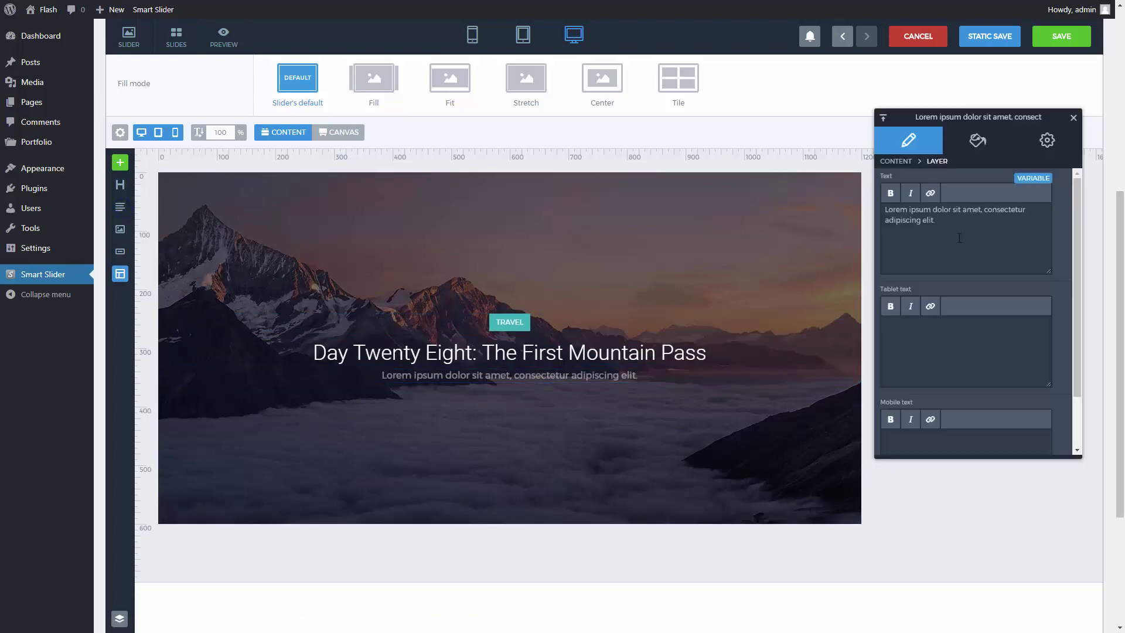
{"action": "left_click", "coordinate": [1035, 179]}
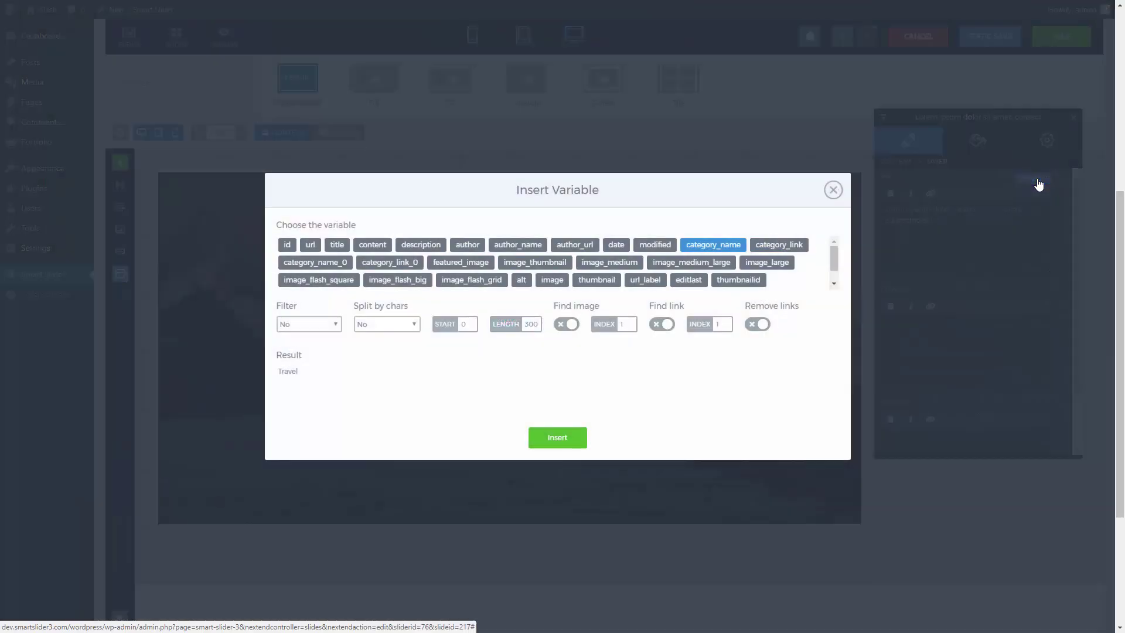
{"action": "left_click", "coordinate": [616, 245]}
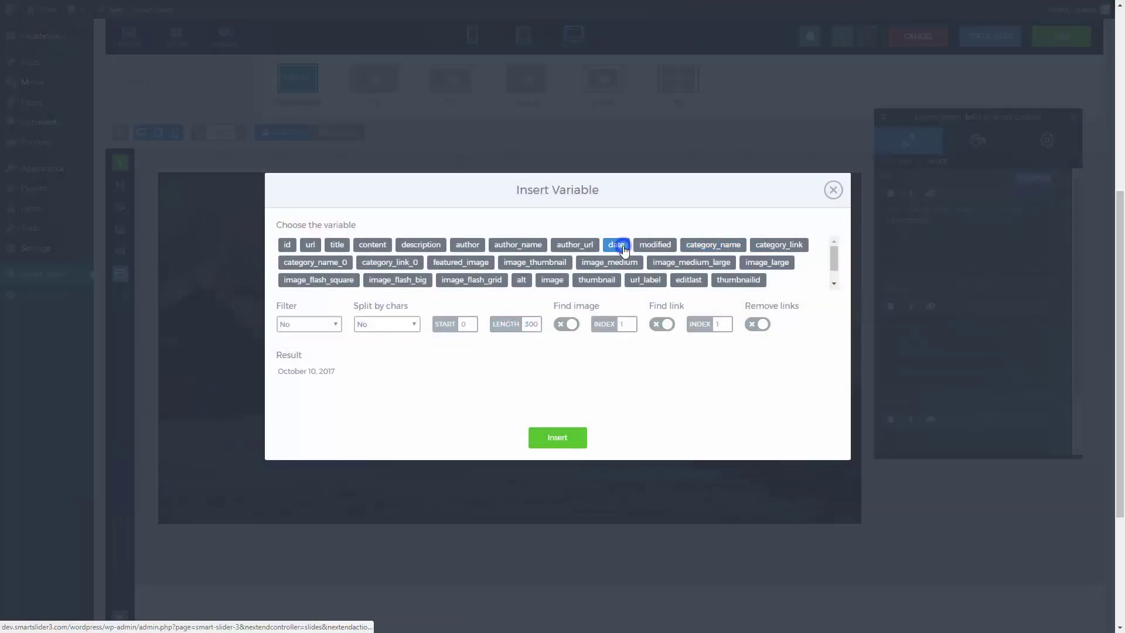
{"action": "left_click", "coordinate": [566, 438]}
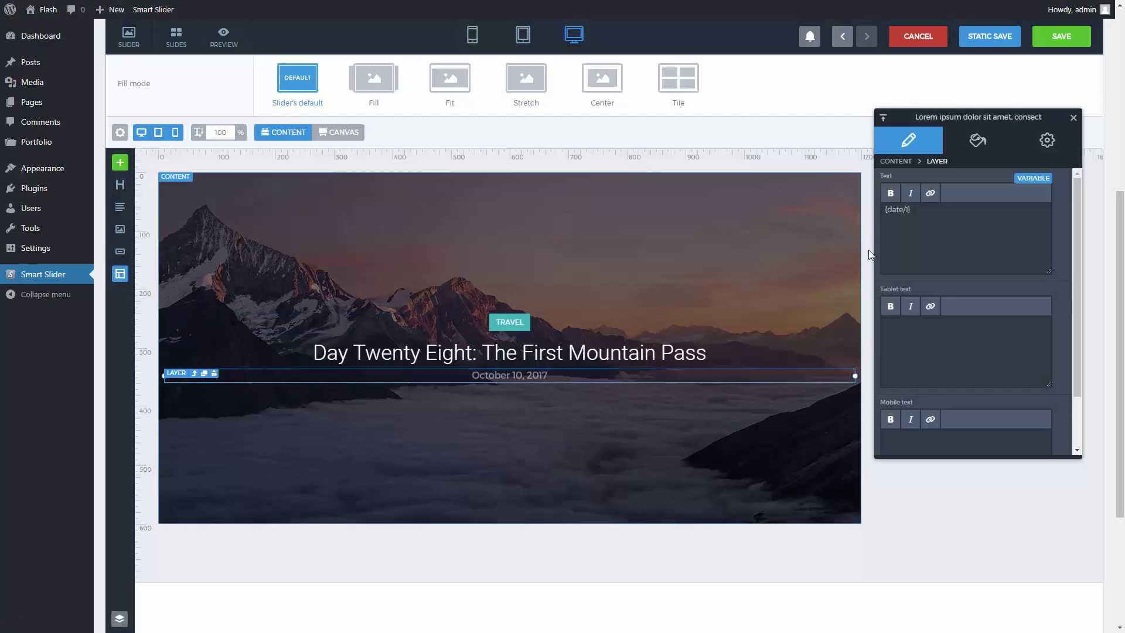
Make the text read '{date/1} by' followed by the author variable.
{"action": "left_click_drag", "start_coordinate": [919, 215], "coordinate": [874, 215]}
{"action": "key", "text": "ctrl+c"}
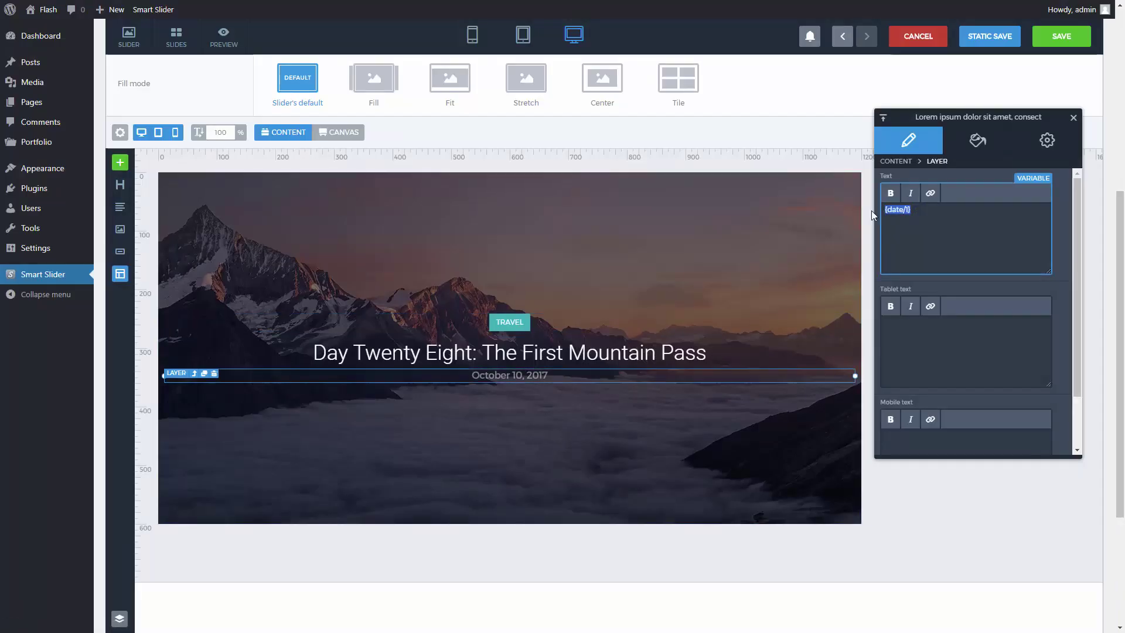
{"action": "left_click", "coordinate": [1019, 186]}
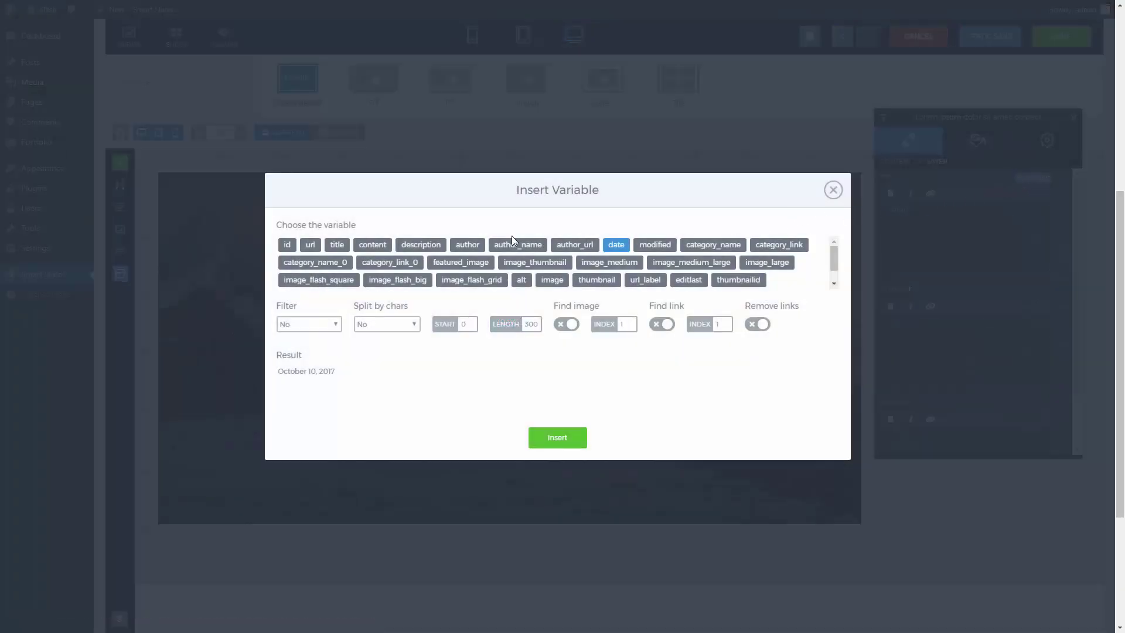
{"action": "left_click", "coordinate": [467, 244]}
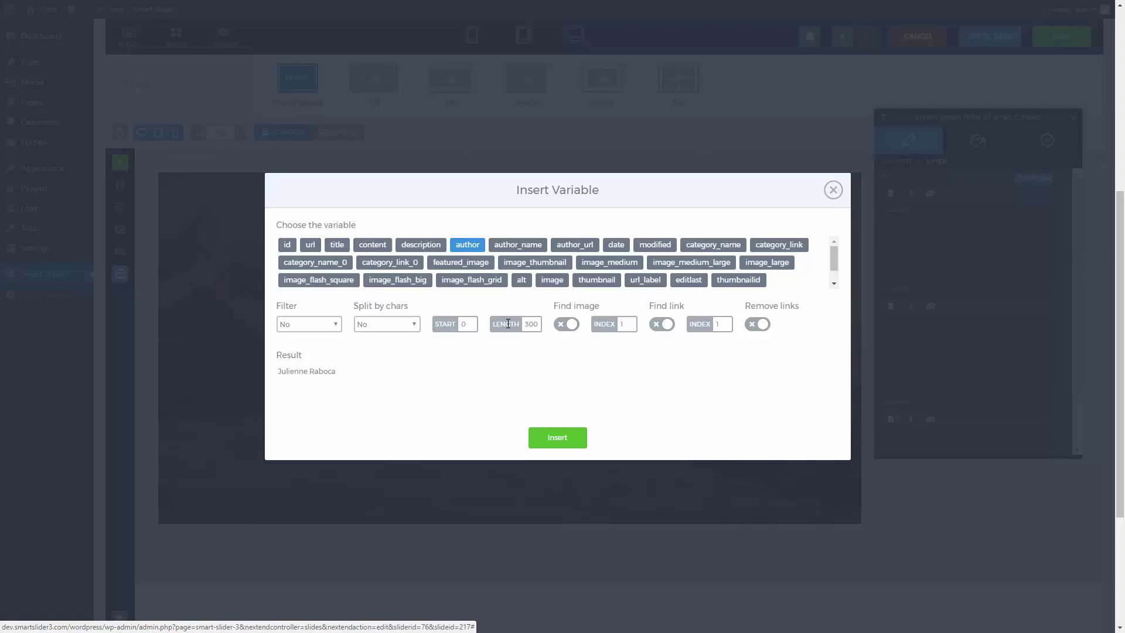
{"action": "left_click", "coordinate": [556, 437]}
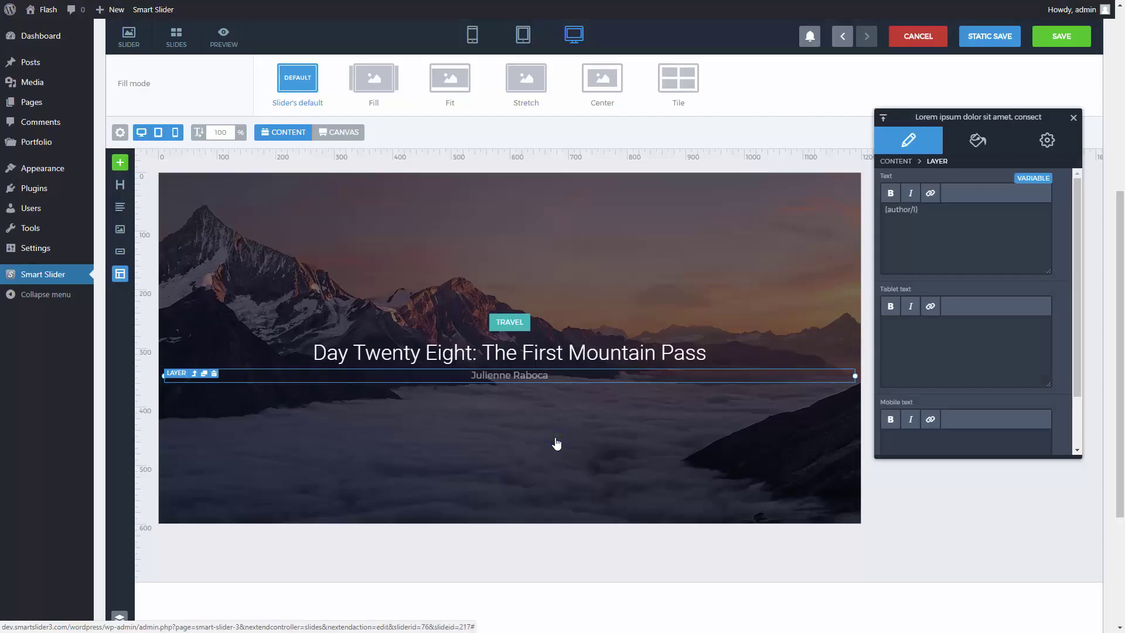
{"action": "left_click", "coordinate": [881, 227]}
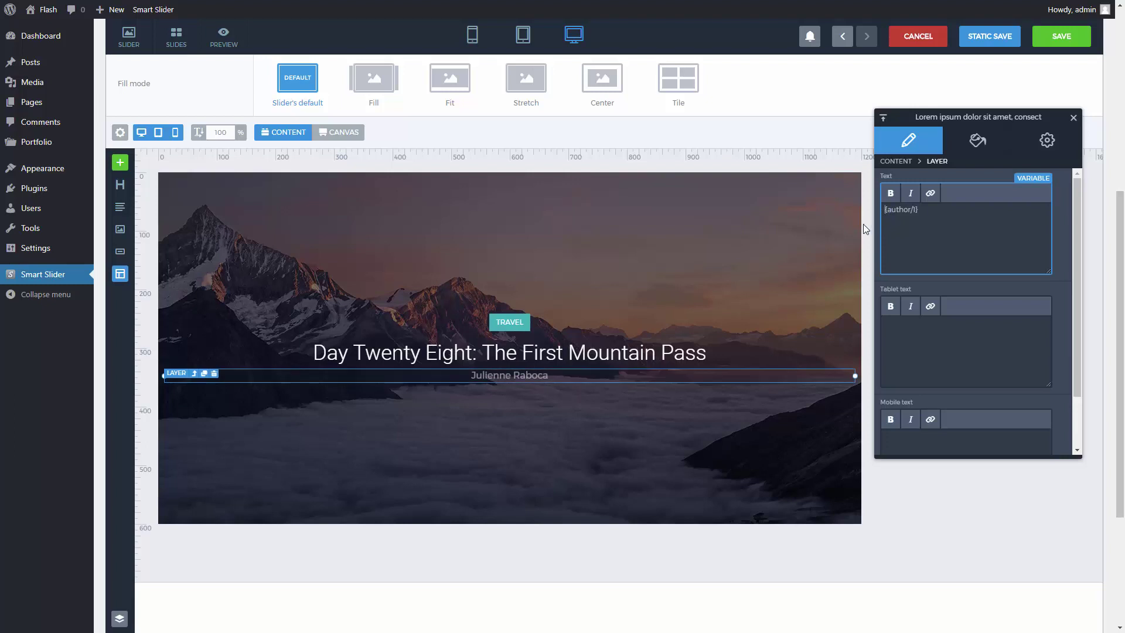
{"action": "key", "text": "ctrl+v"}
{"action": "type", "text": "by"}
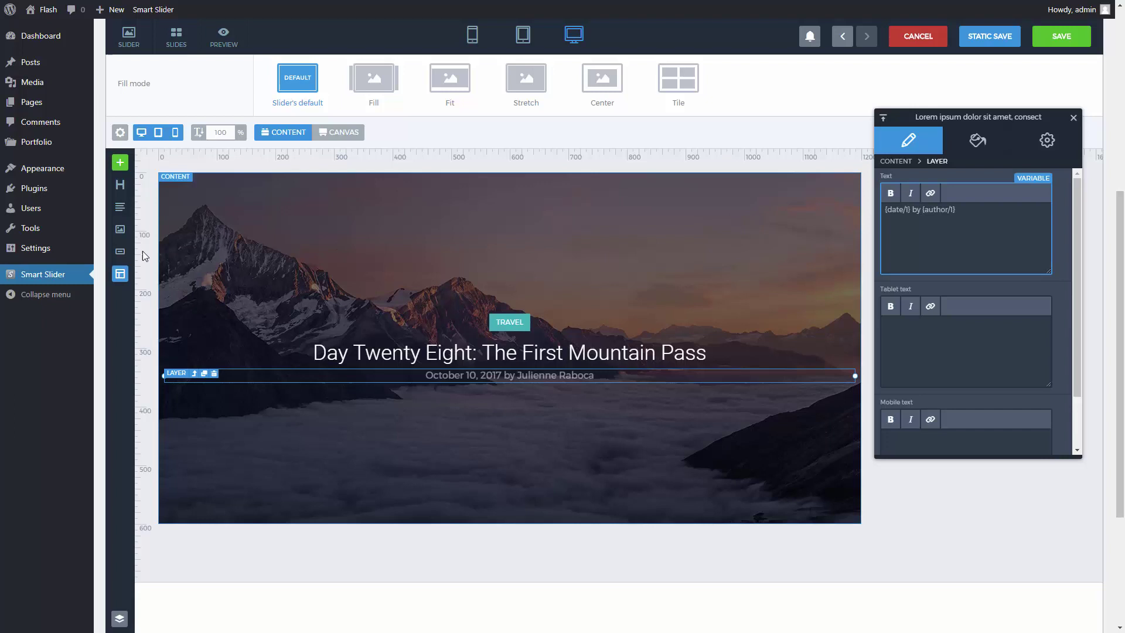
Add a Read More button under the date line linked to the post's url variable.
{"action": "left_click_drag", "start_coordinate": [120, 251], "coordinate": [502, 399]}
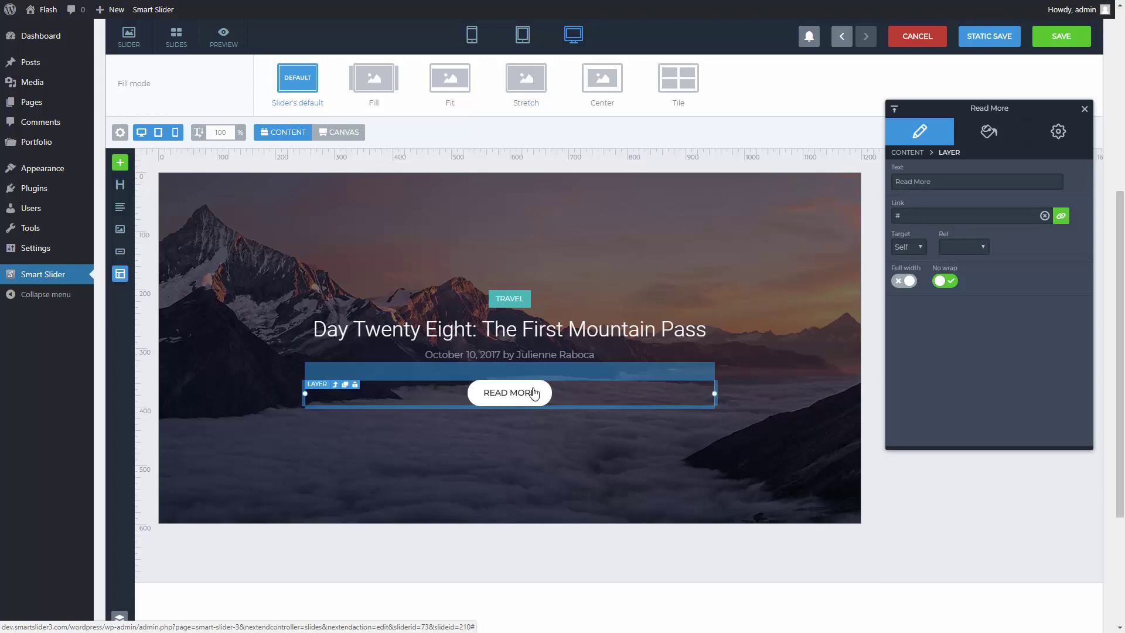
{"action": "left_click", "coordinate": [955, 217]}
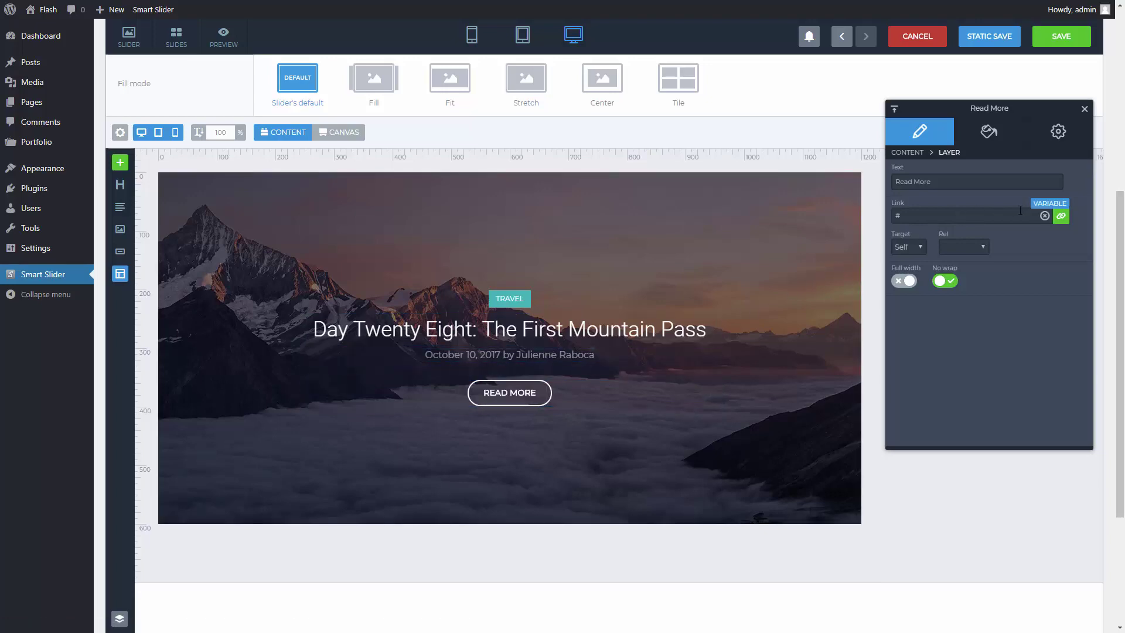
{"action": "left_click", "coordinate": [1041, 205]}
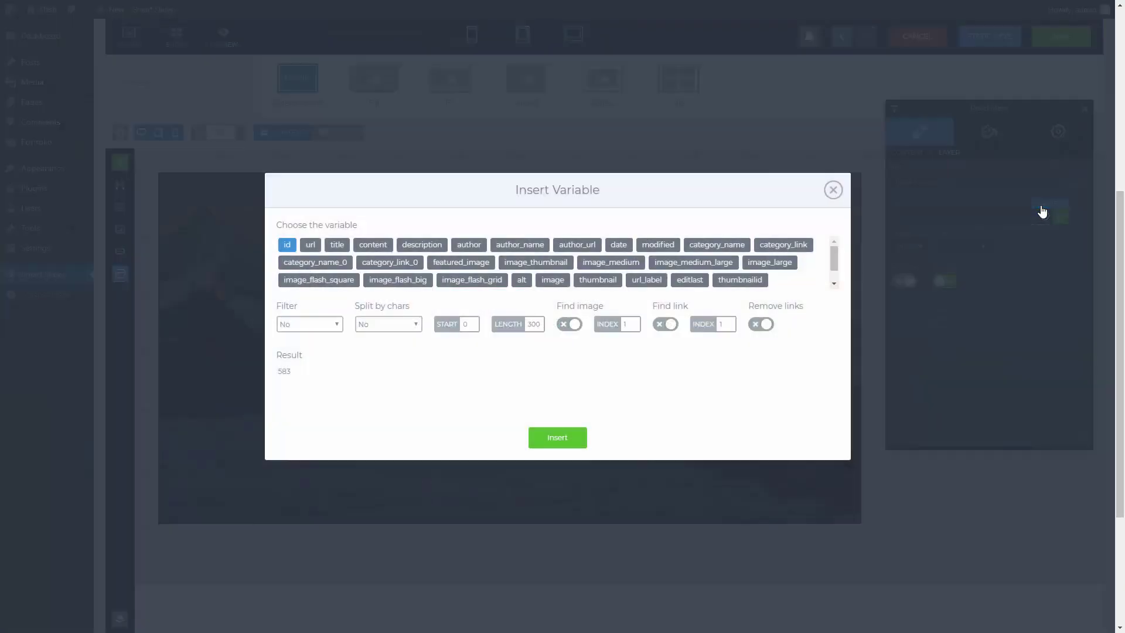
{"action": "left_click", "coordinate": [310, 246]}
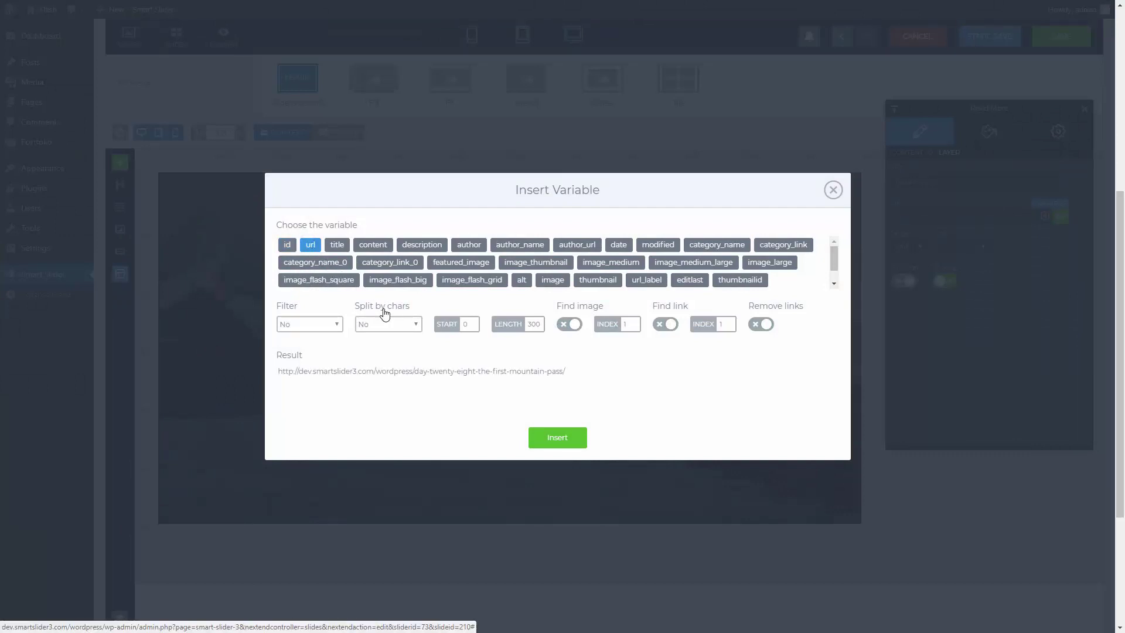
{"action": "left_click", "coordinate": [557, 439]}
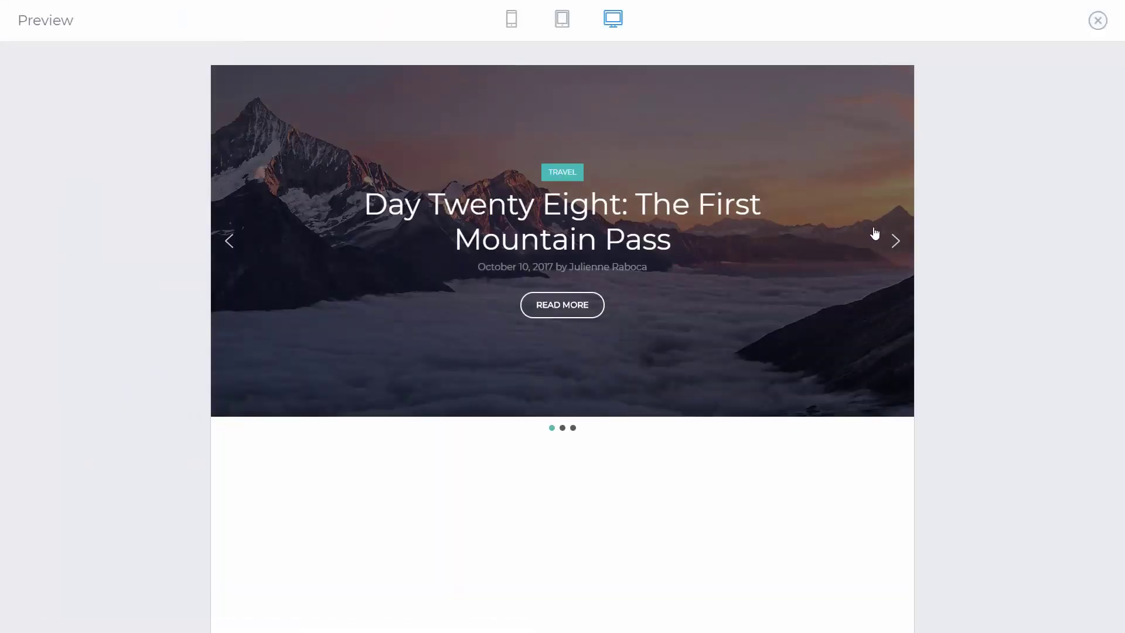
Preview all three posts at tablet and mobile widths, then save the slide.
{"action": "left_click", "coordinate": [893, 239]}
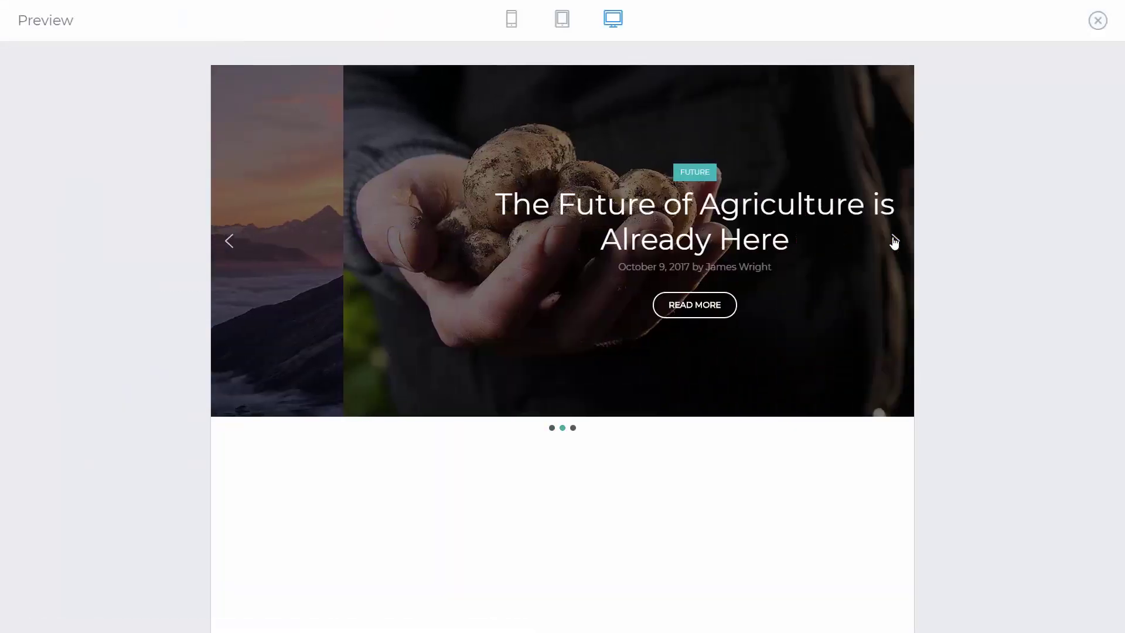
{"action": "left_click", "coordinate": [893, 240]}
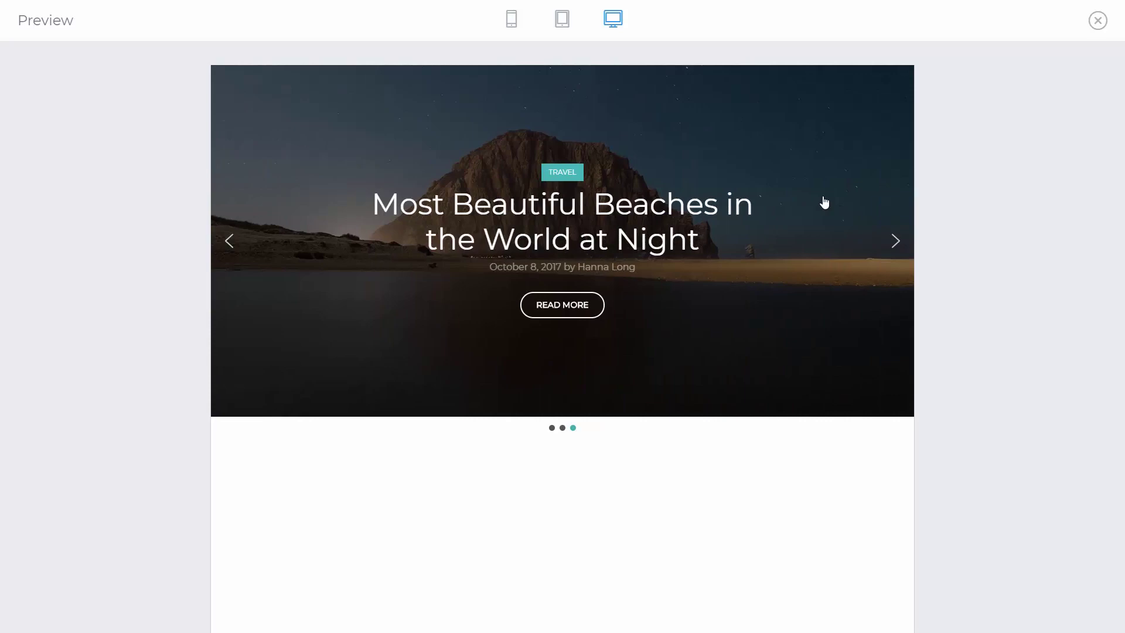
{"action": "left_click", "coordinate": [564, 23]}
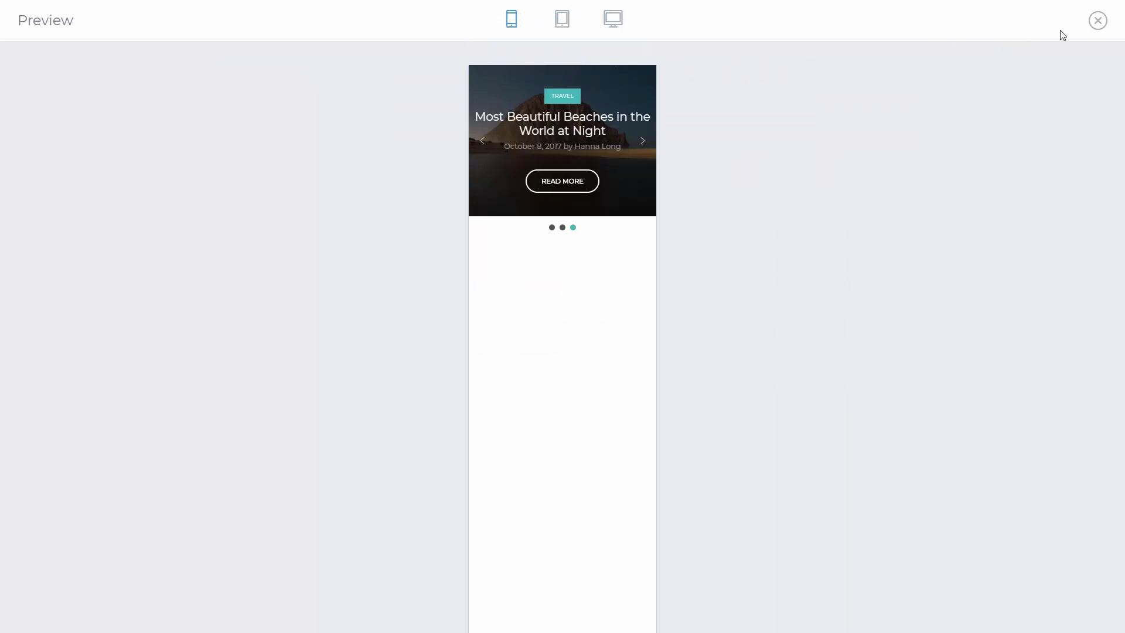
{"action": "left_click", "coordinate": [1098, 24]}
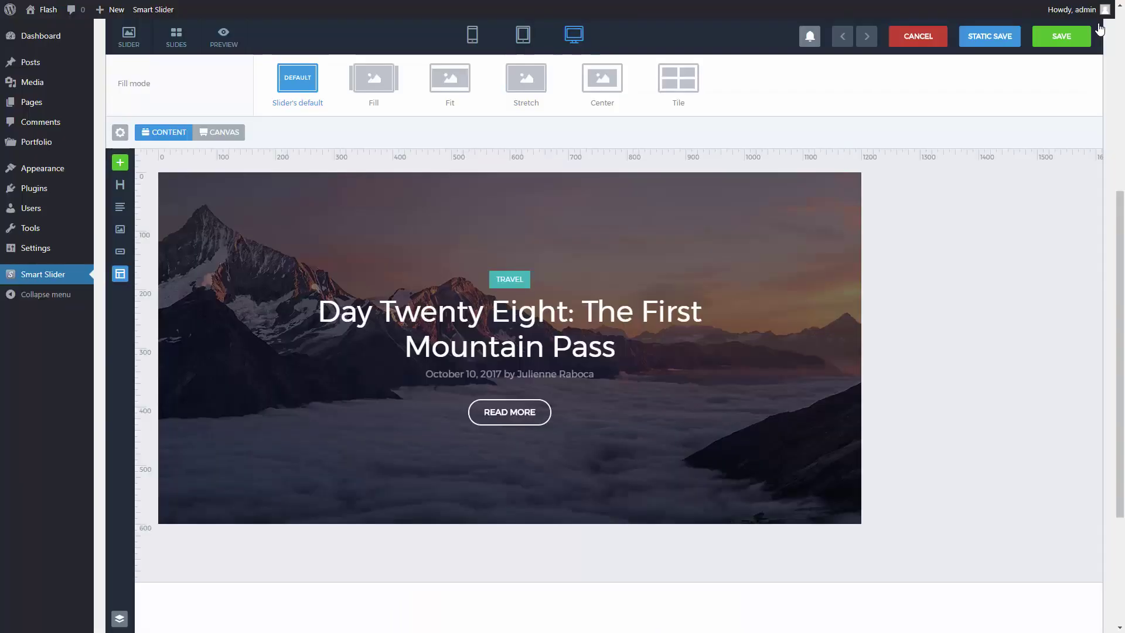
{"action": "left_click", "coordinate": [1065, 41]}
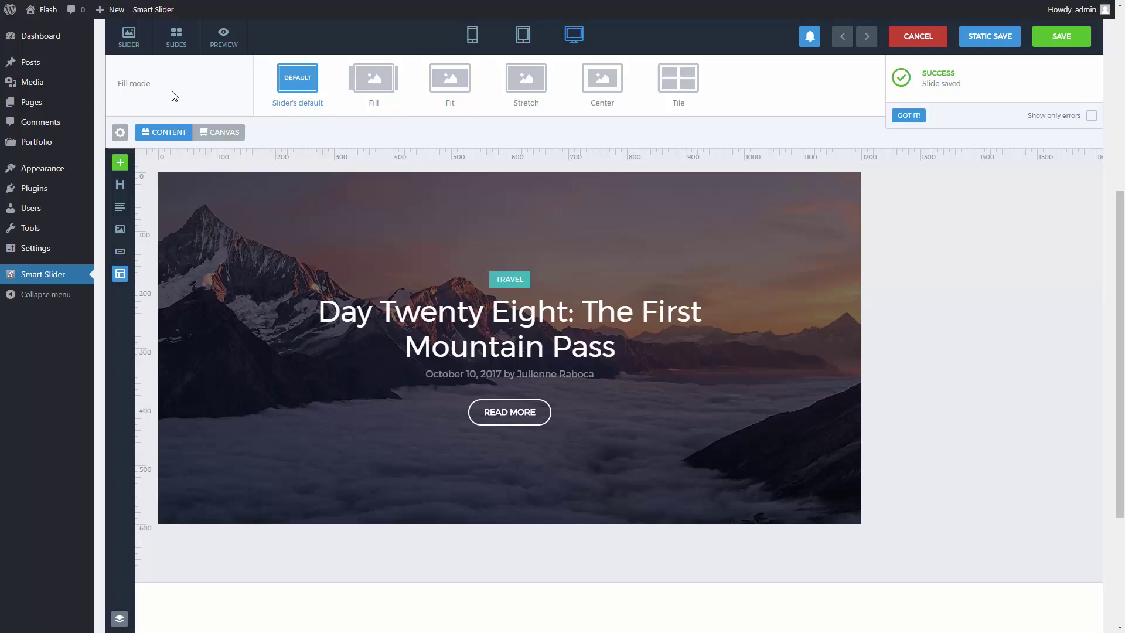
Add a one-column Page Builder row at the very top of the Home page.
{"action": "left_click", "coordinate": [69, 108]}
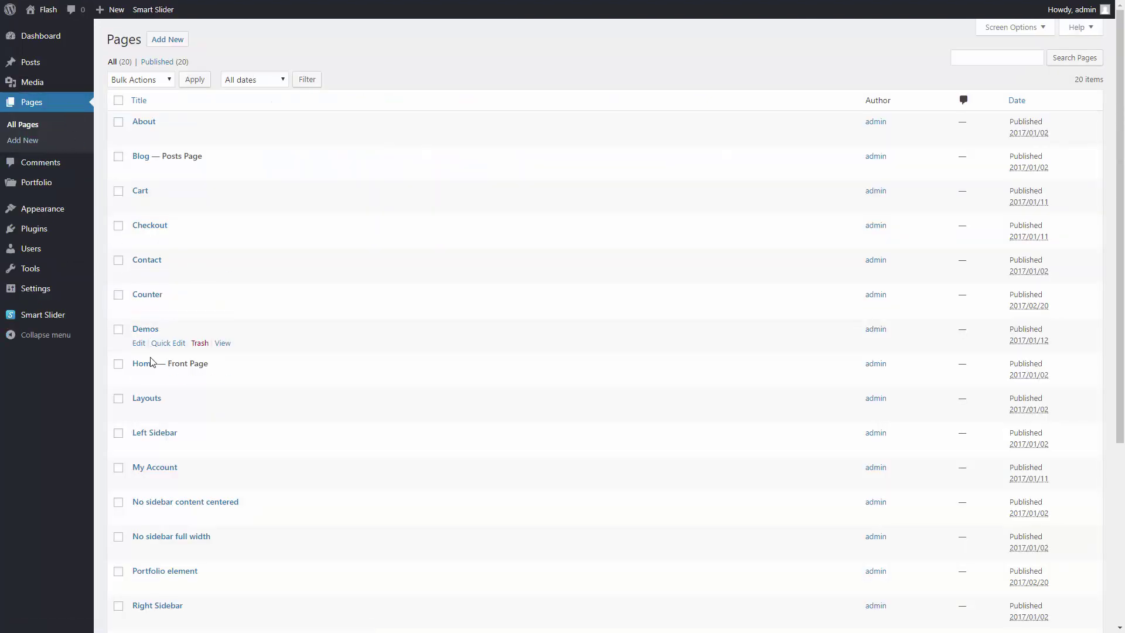
{"action": "left_click", "coordinate": [151, 365]}
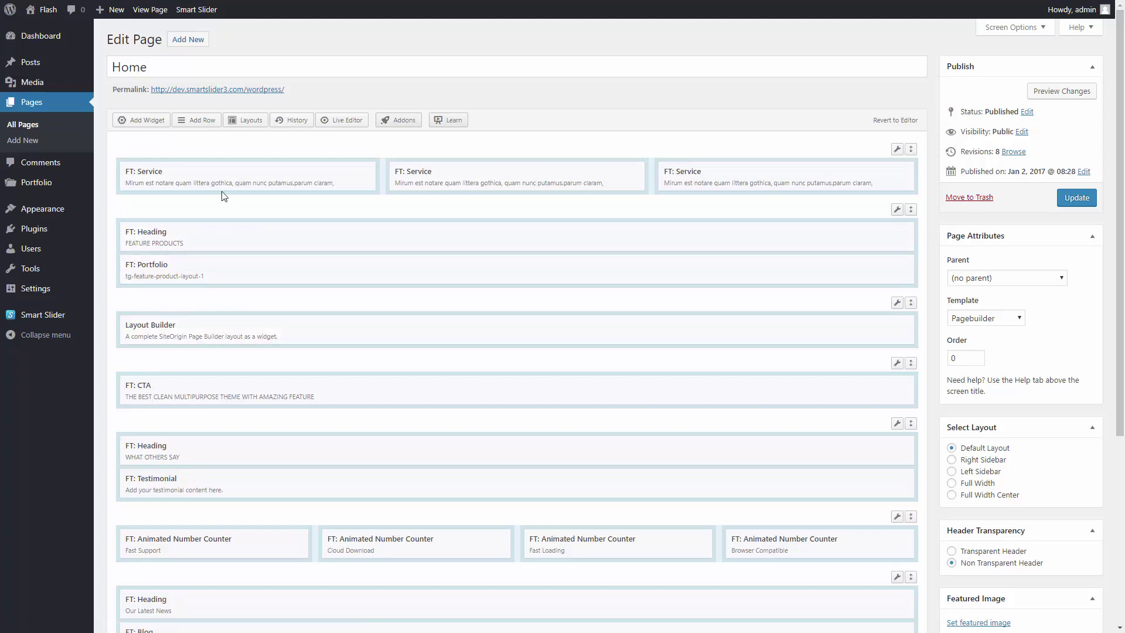
{"action": "right_click", "coordinate": [243, 149]}
{"action": "left_click", "coordinate": [258, 174]}
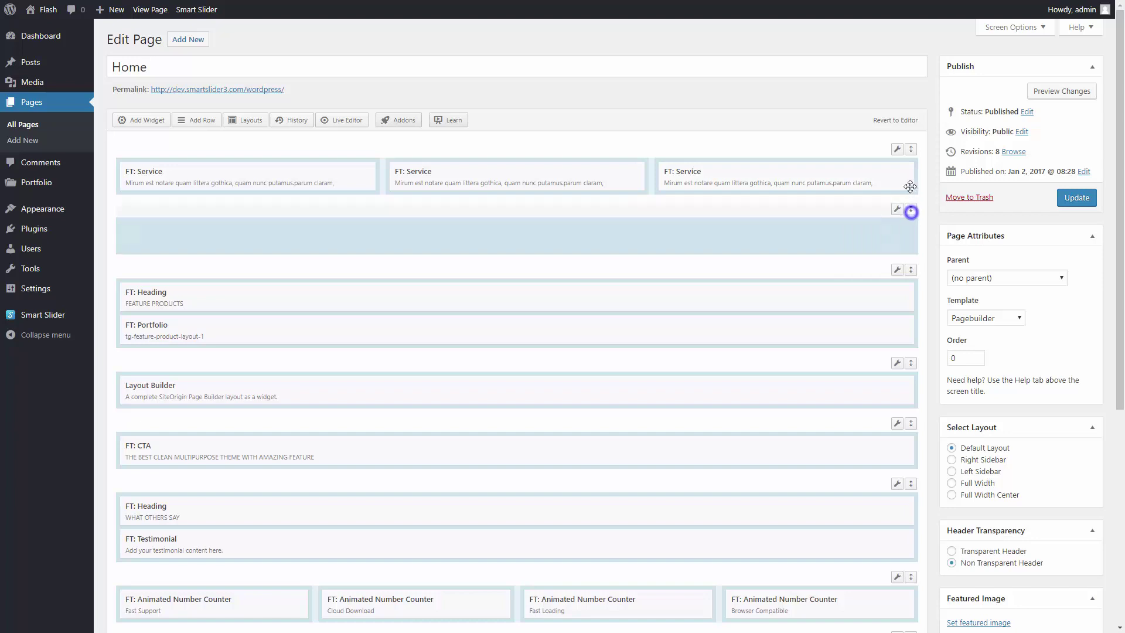
{"action": "left_click_drag", "start_coordinate": [910, 211], "coordinate": [910, 146]}
Place a Smart Slider widget in that row showing Post Slider 1 (#73).
{"action": "right_click", "coordinate": [402, 175]}
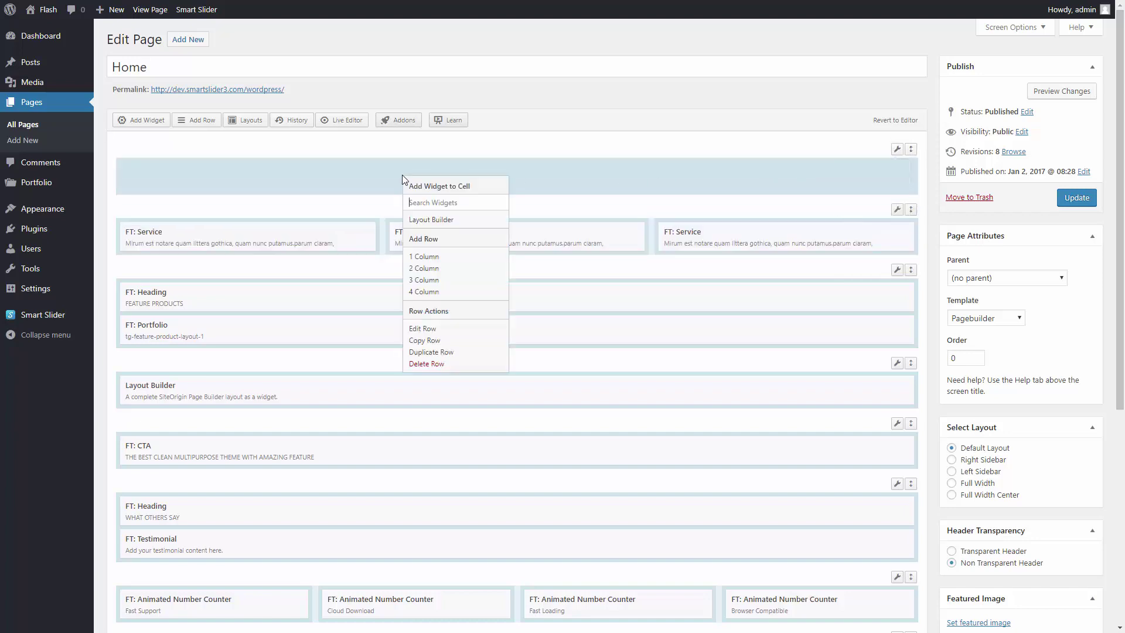
{"action": "type", "text": "smart"}
{"action": "left_click", "coordinate": [434, 221]}
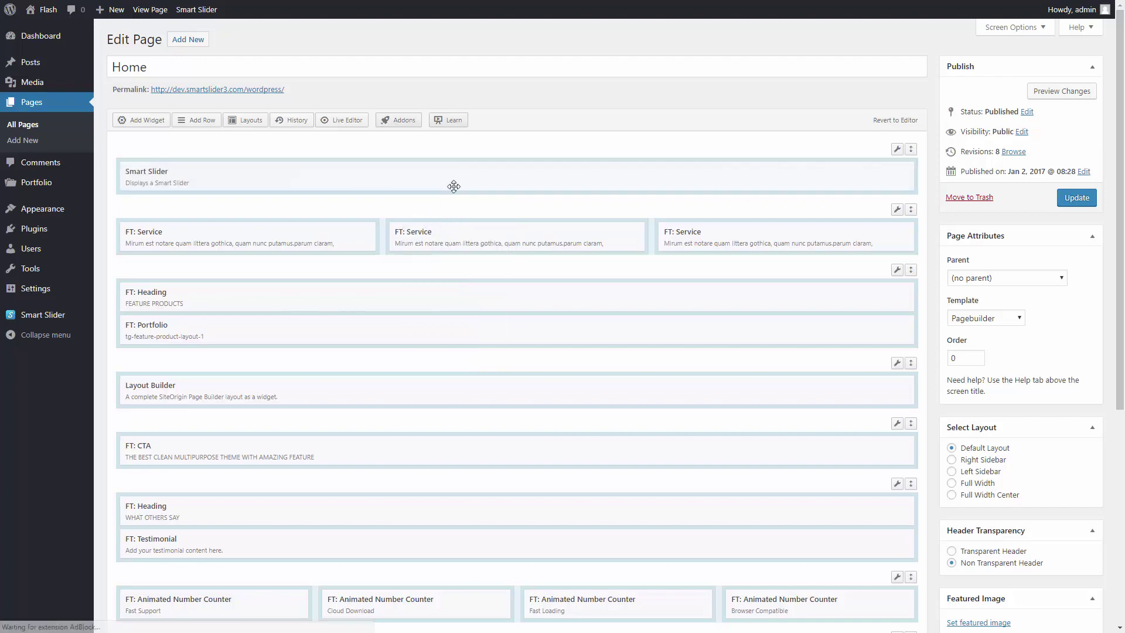
{"action": "left_click", "coordinate": [842, 172]}
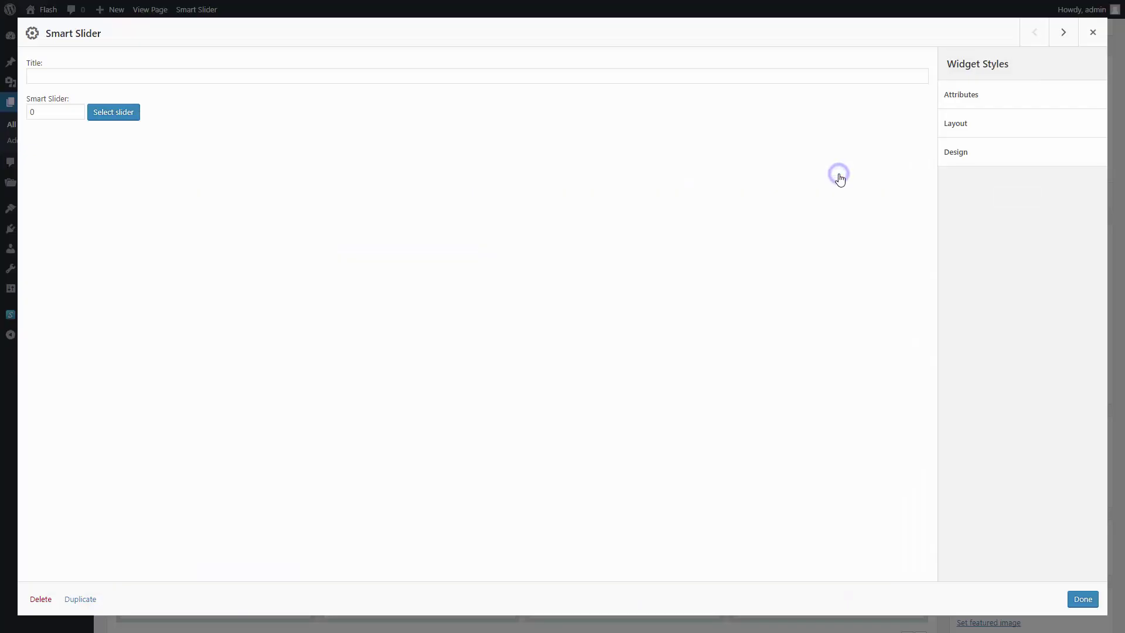
{"action": "left_click", "coordinate": [131, 120]}
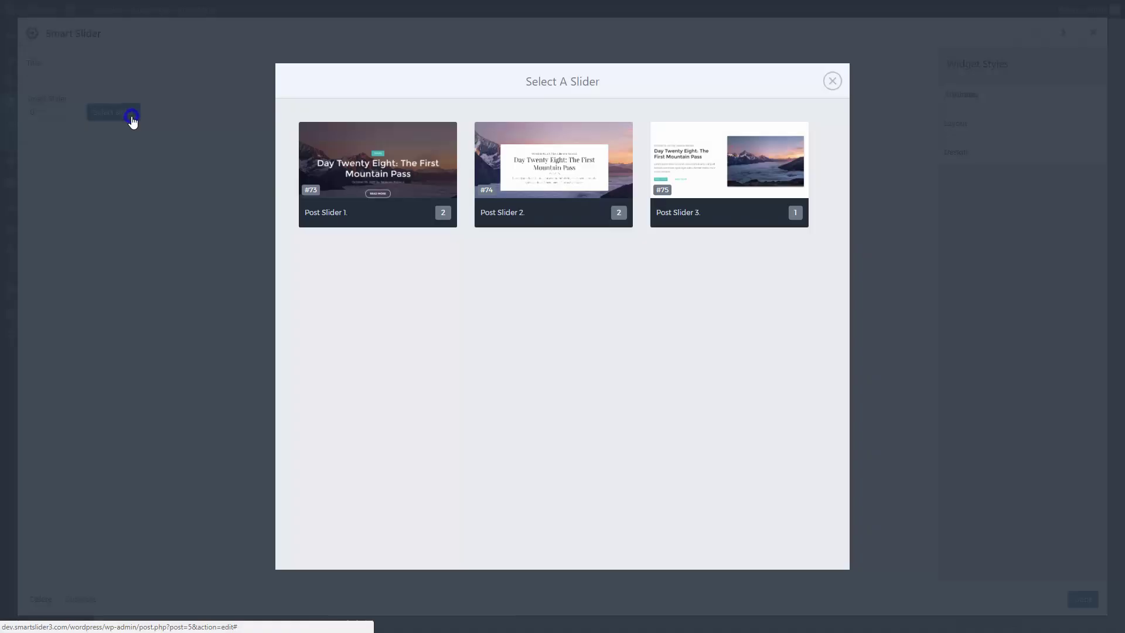
{"action": "left_click", "coordinate": [386, 176]}
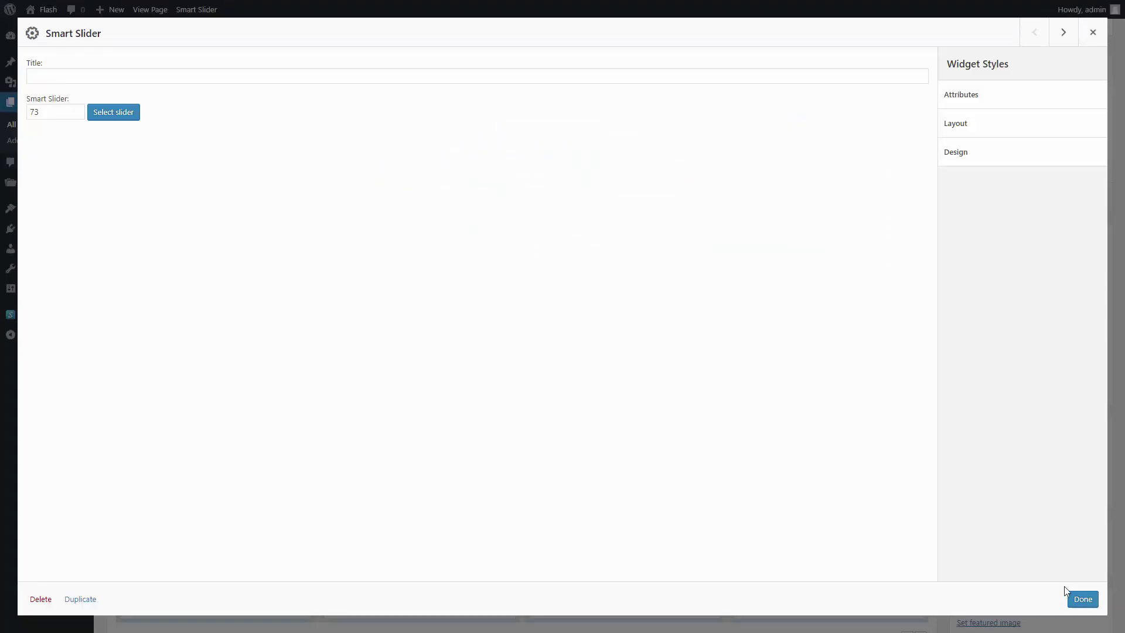
{"action": "left_click", "coordinate": [1082, 599]}
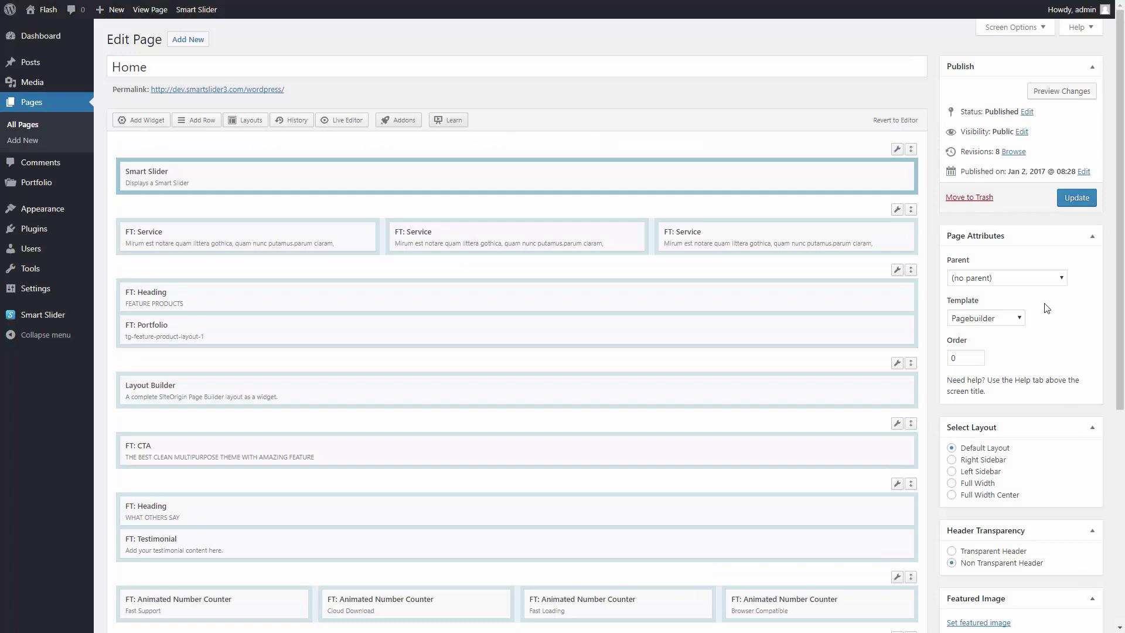
Update the Home page, then step the live homepage slider through its second and third posts.
{"action": "left_click", "coordinate": [1066, 201]}
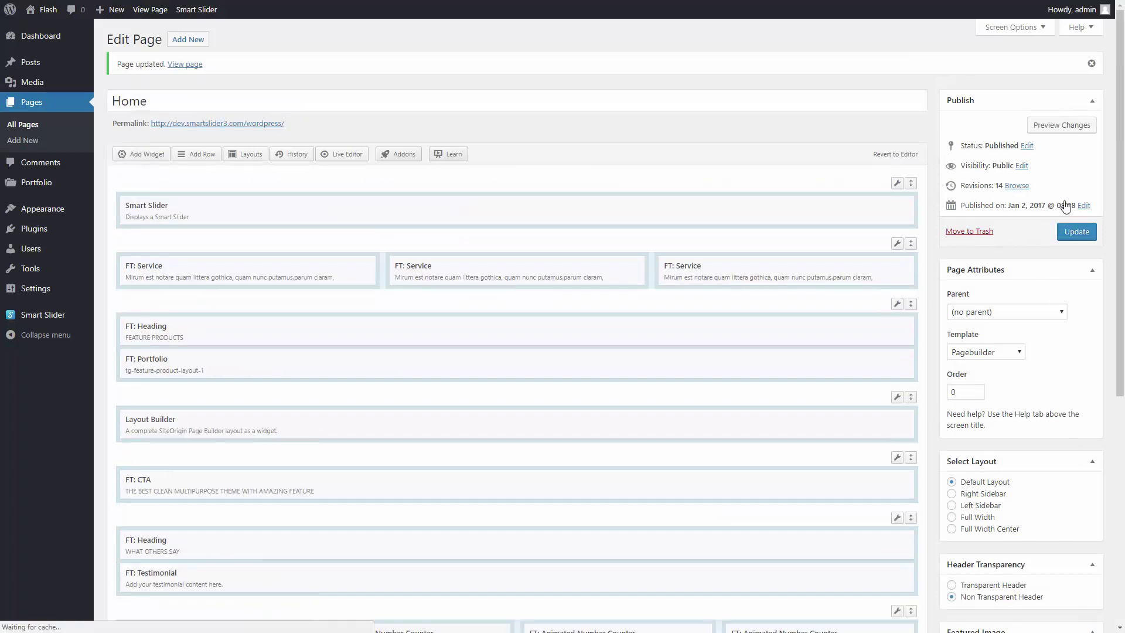
{"action": "left_click", "coordinate": [258, 123]}
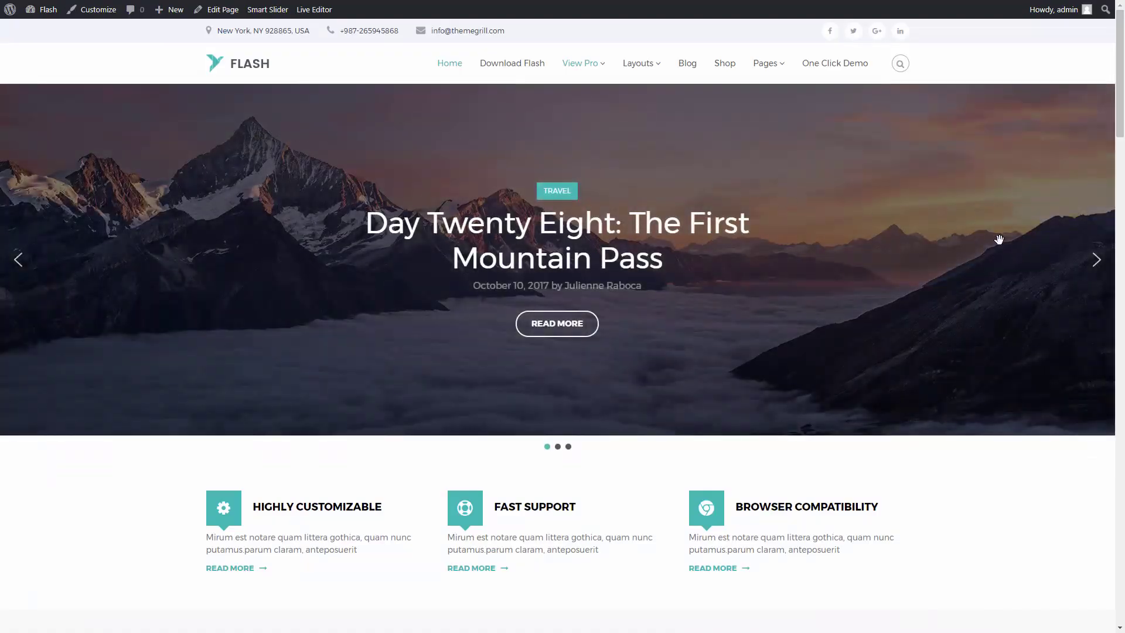
{"action": "left_click", "coordinate": [1096, 261]}
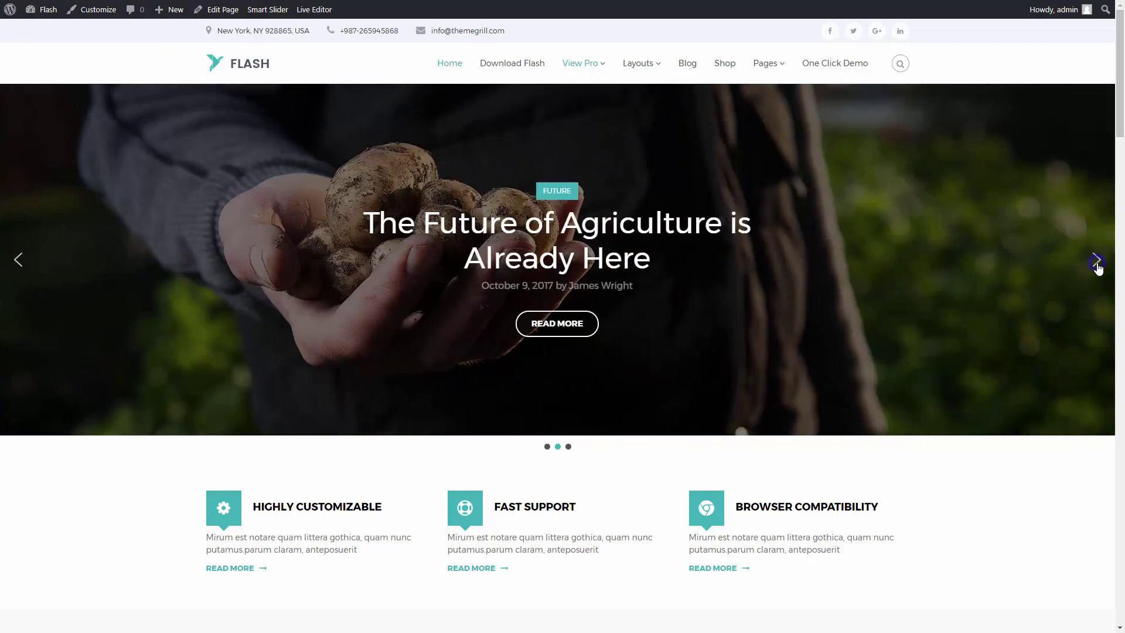
{"action": "left_click", "coordinate": [1096, 261]}
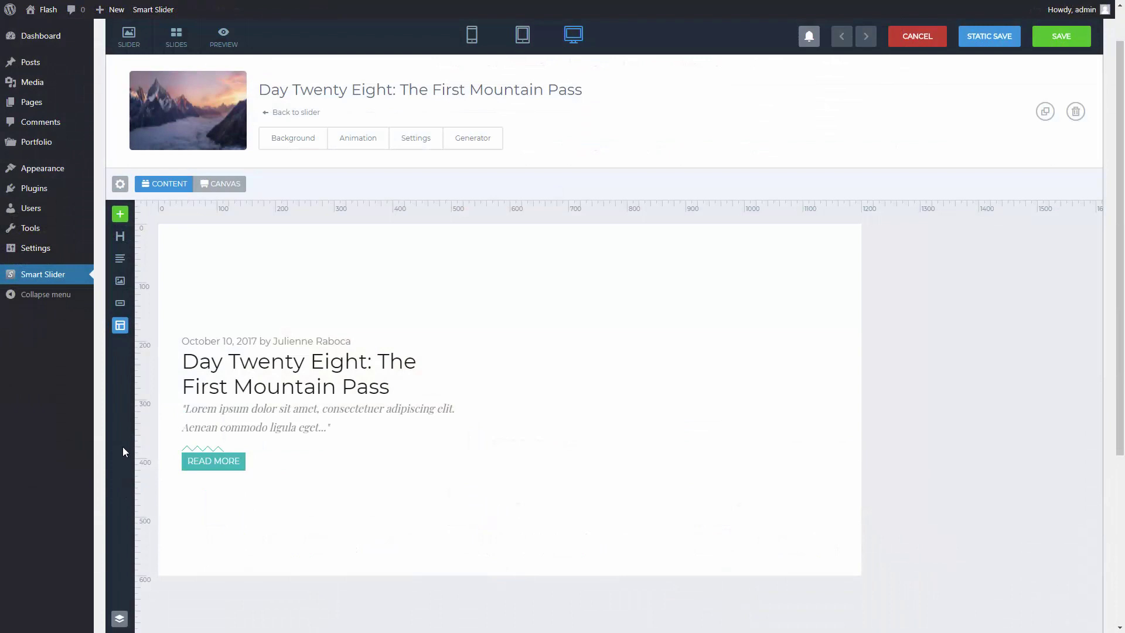
Add an image layer beside the post text, sourced from the post image variable.
{"action": "left_click_drag", "start_coordinate": [120, 281], "coordinate": [613, 367]}
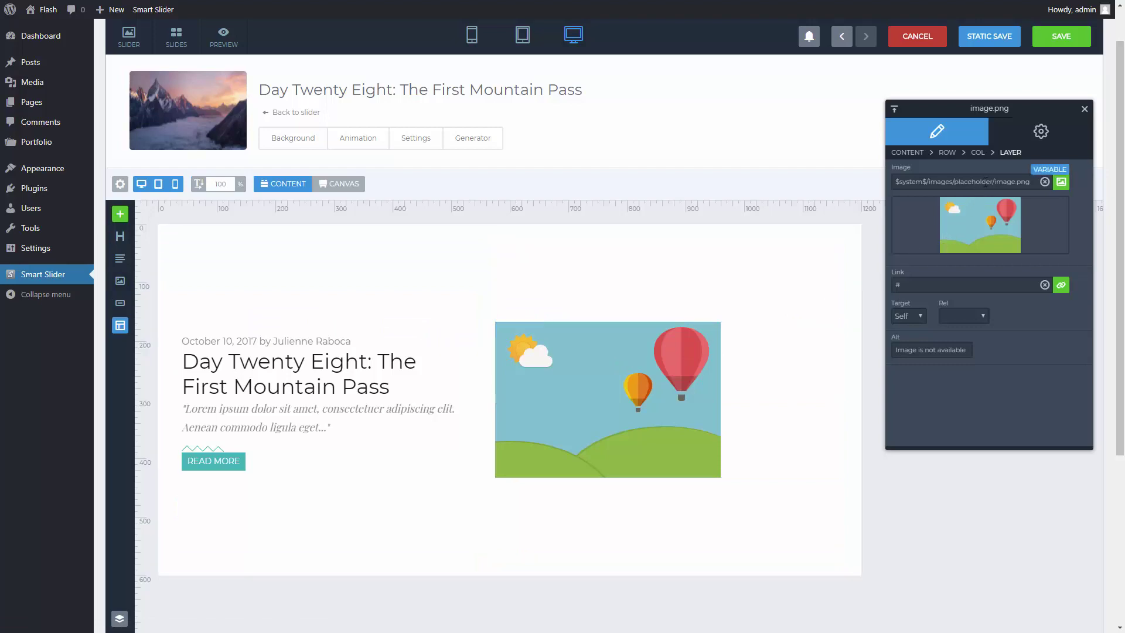
{"action": "left_click", "coordinate": [1036, 171]}
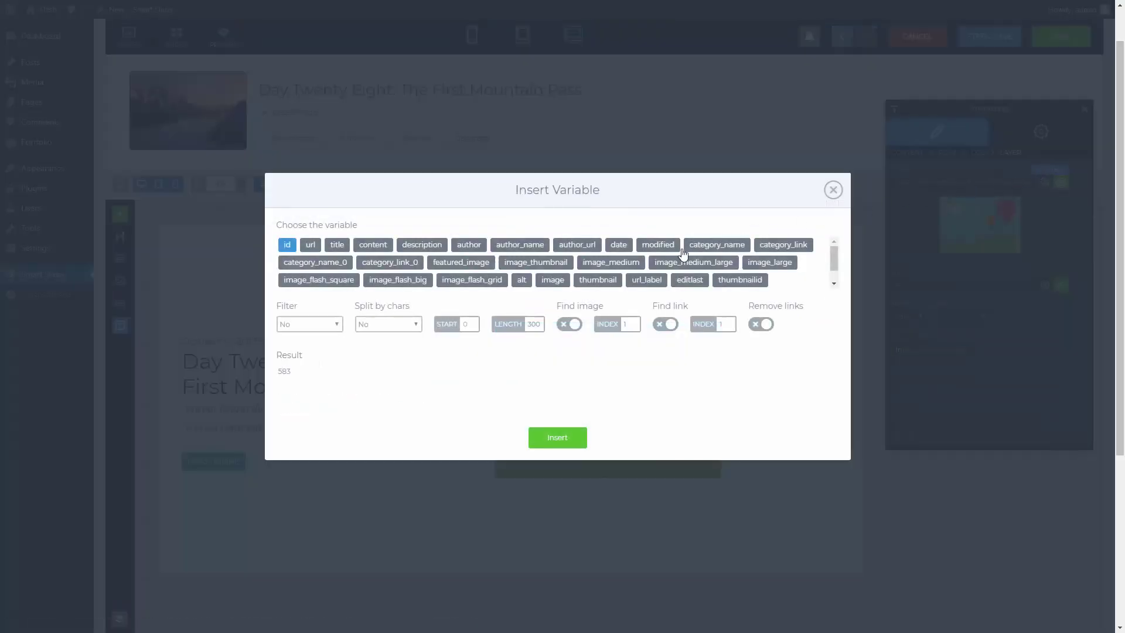
{"action": "left_click", "coordinate": [562, 285]}
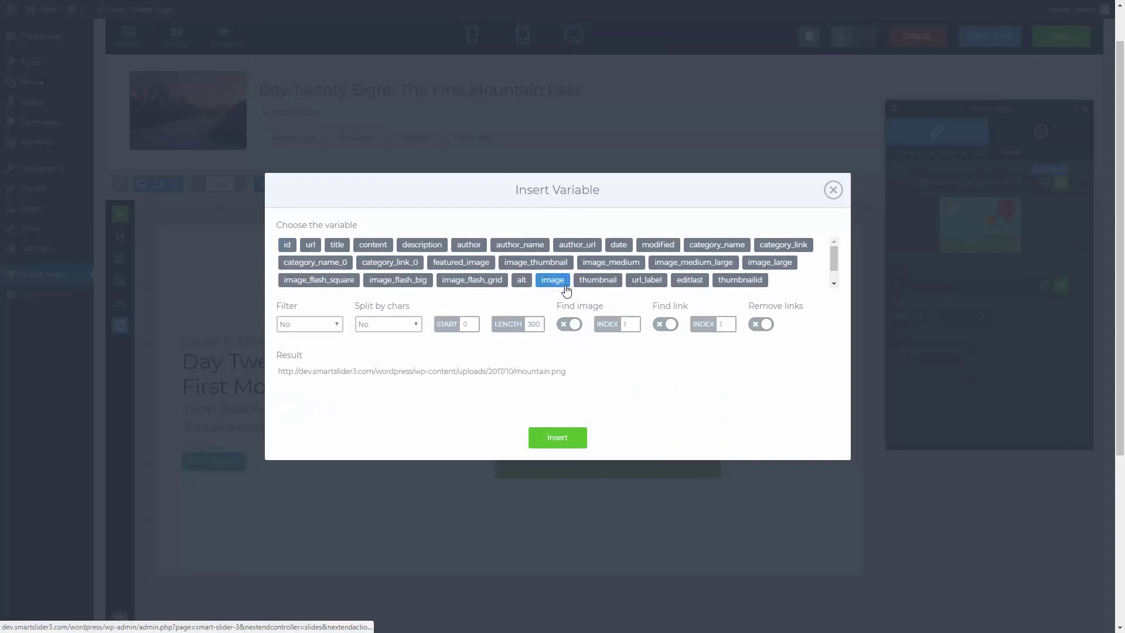
{"action": "left_click", "coordinate": [569, 445]}
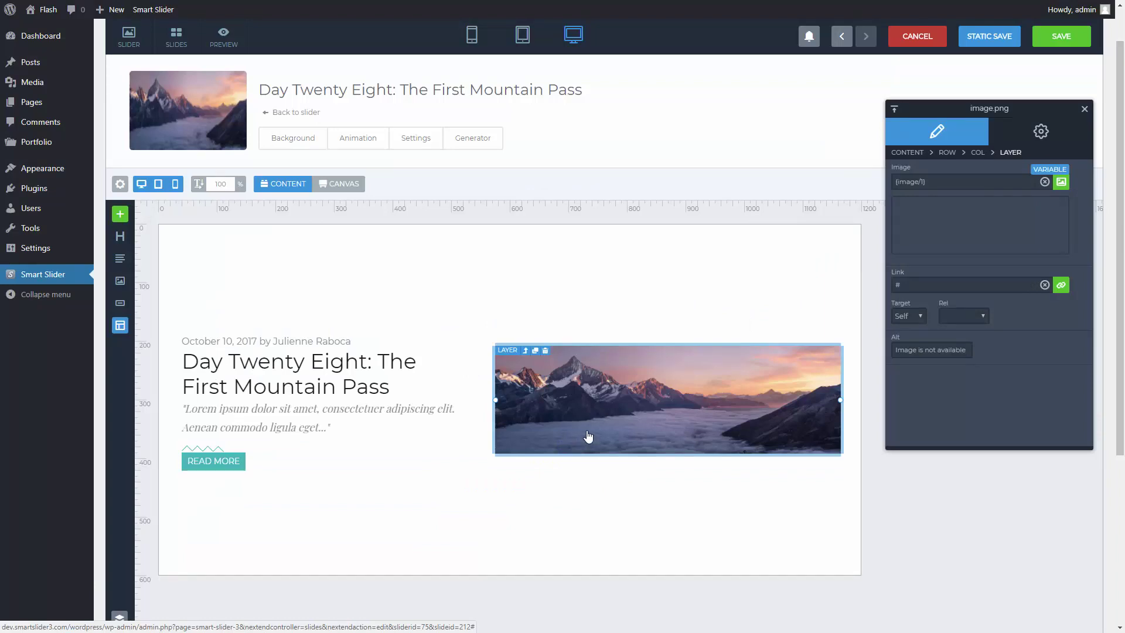
Switch the image source to the first image found in the post description.
{"action": "left_click", "coordinate": [1044, 176]}
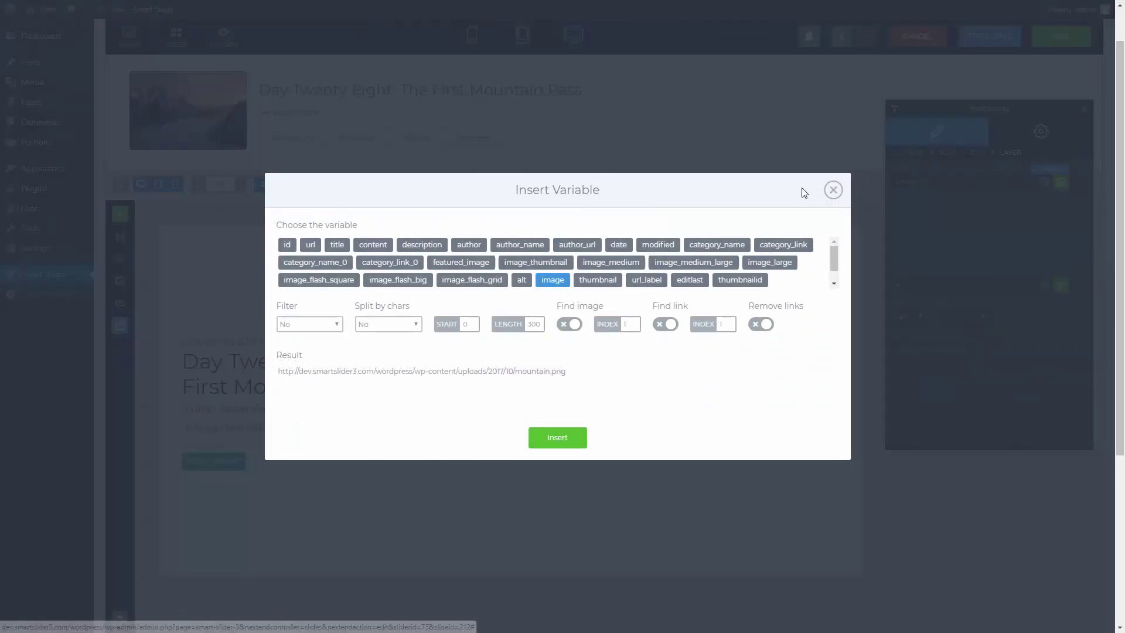
{"action": "left_click", "coordinate": [437, 249]}
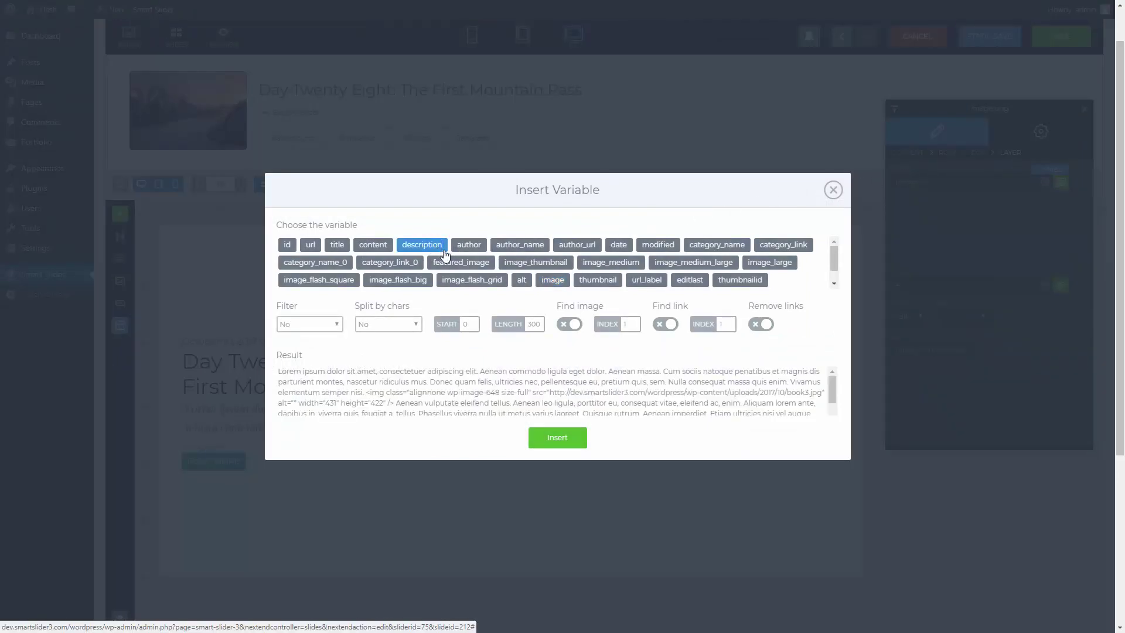
{"action": "left_click", "coordinate": [563, 326]}
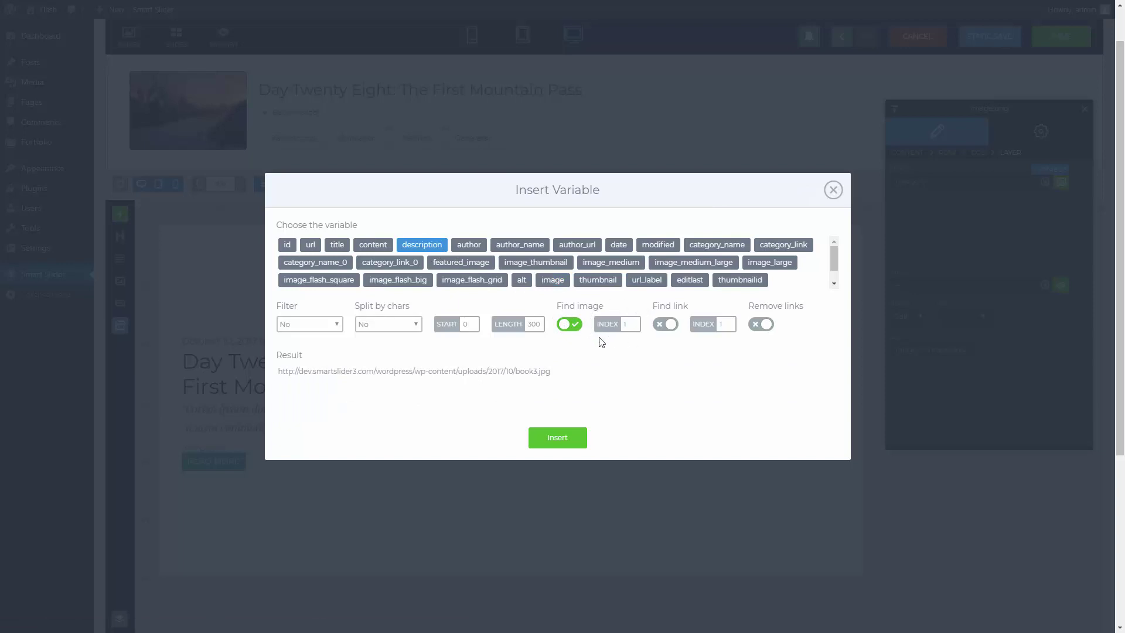
{"action": "left_click", "coordinate": [557, 439]}
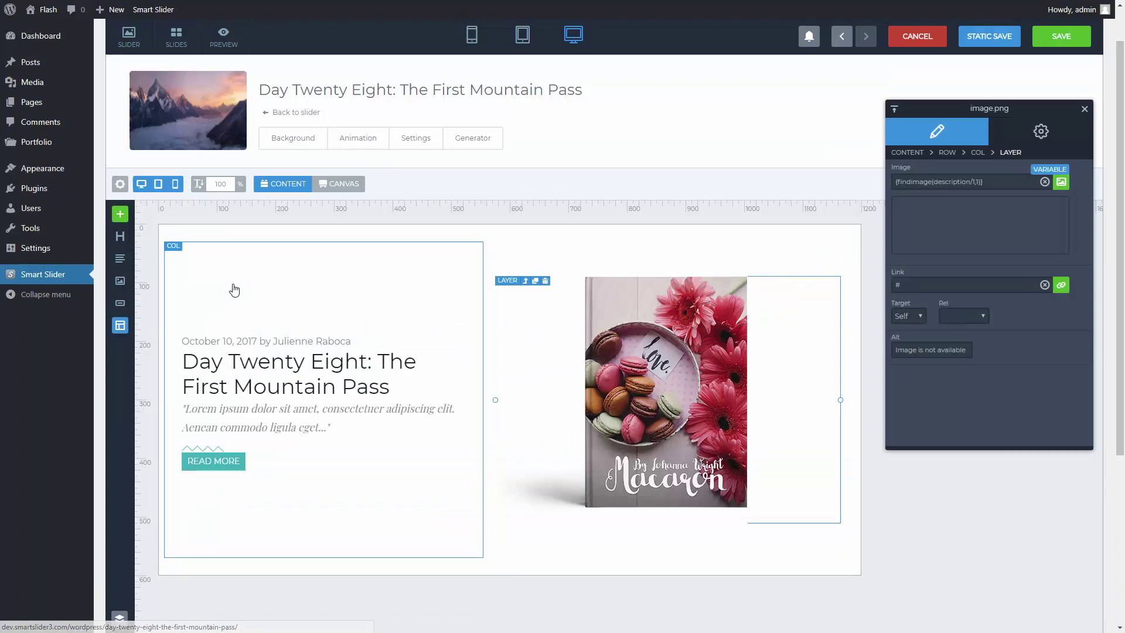
Add a text layer above READ MORE showing the description trimmed to 120 characters, respecting words.
{"action": "left_click_drag", "start_coordinate": [120, 258], "coordinate": [226, 453]}
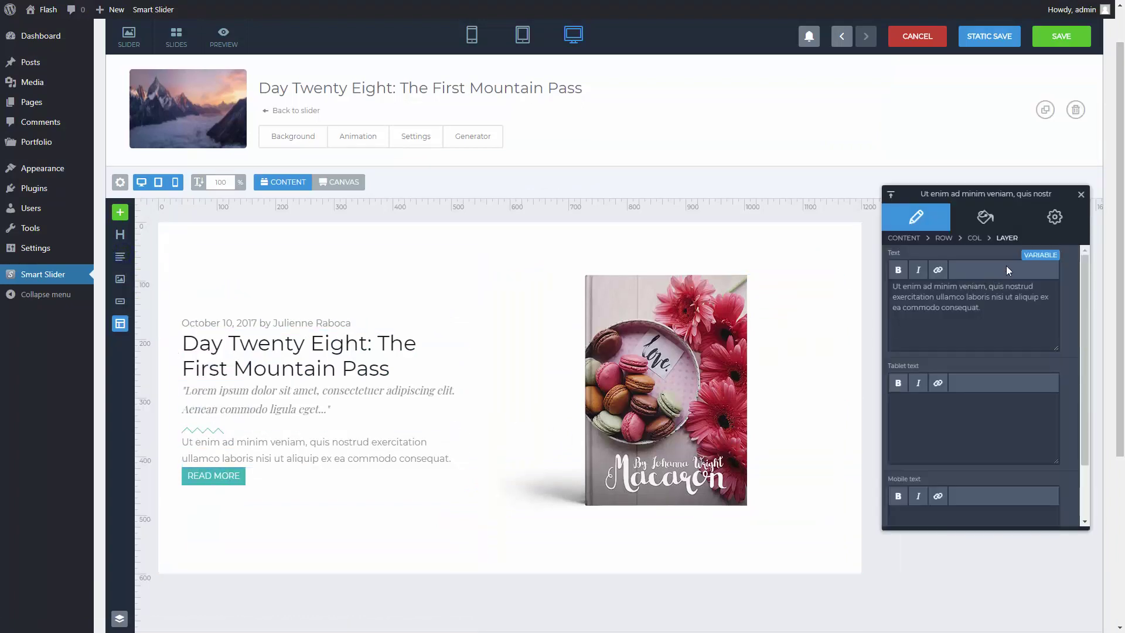
{"action": "left_click", "coordinate": [1031, 257]}
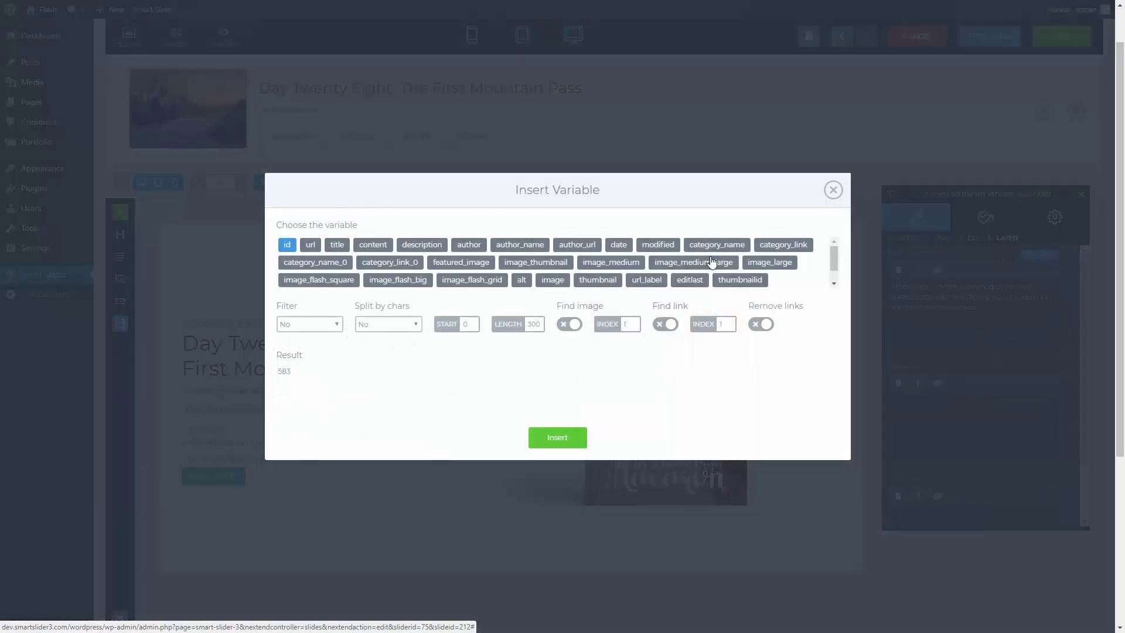
{"action": "left_click", "coordinate": [438, 244]}
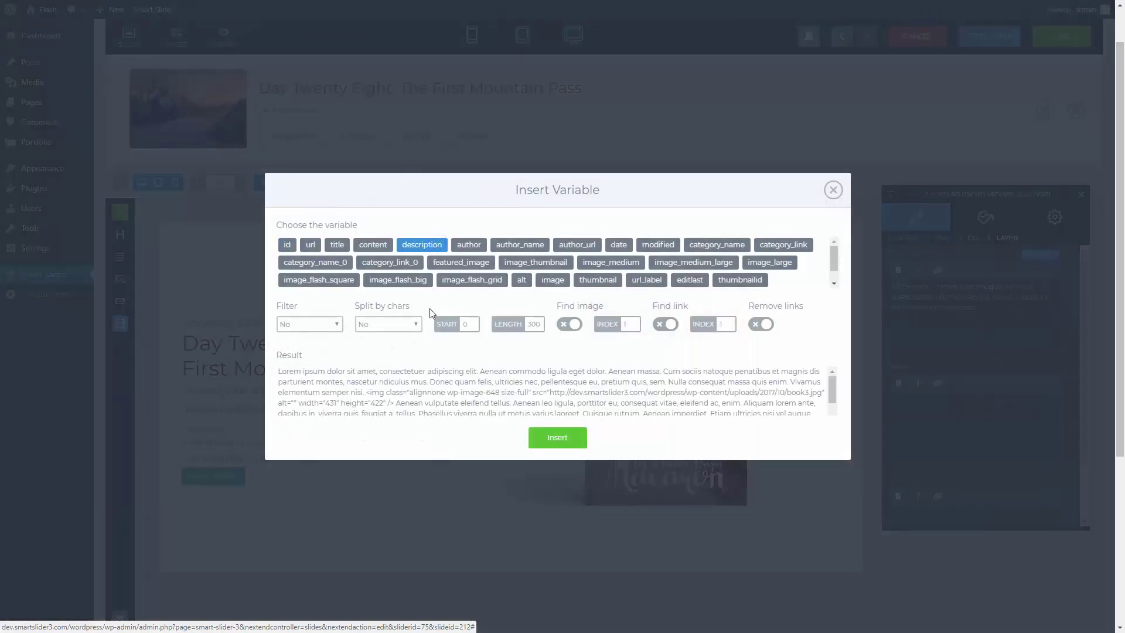
{"action": "left_click", "coordinate": [416, 325]}
{"action": "left_click", "coordinate": [413, 356]}
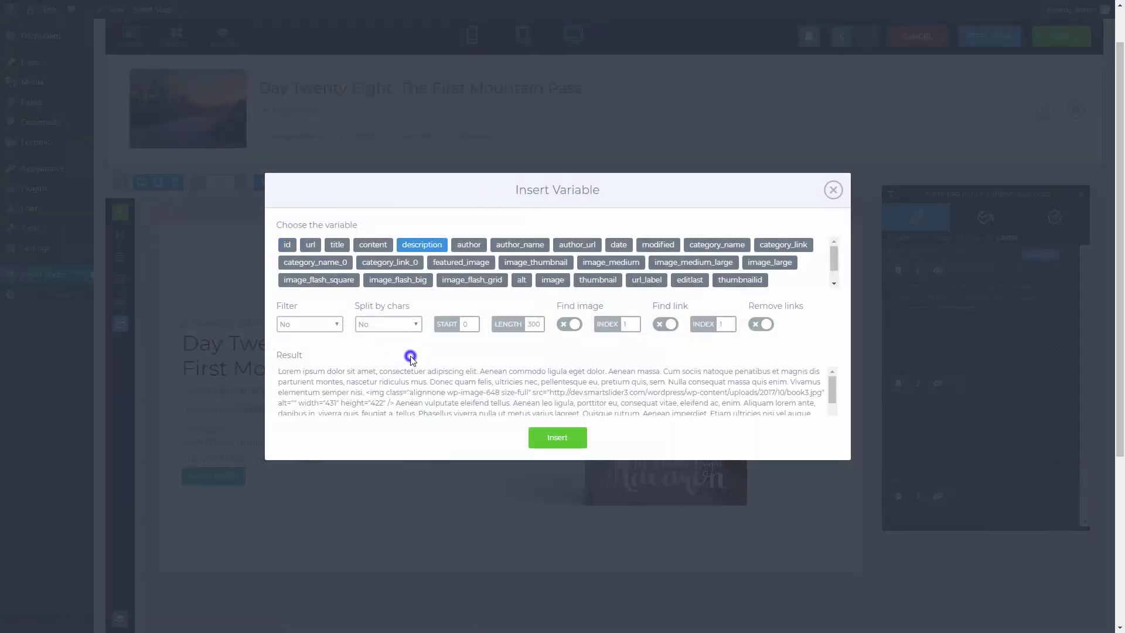
{"action": "double_click", "coordinate": [531, 326]}
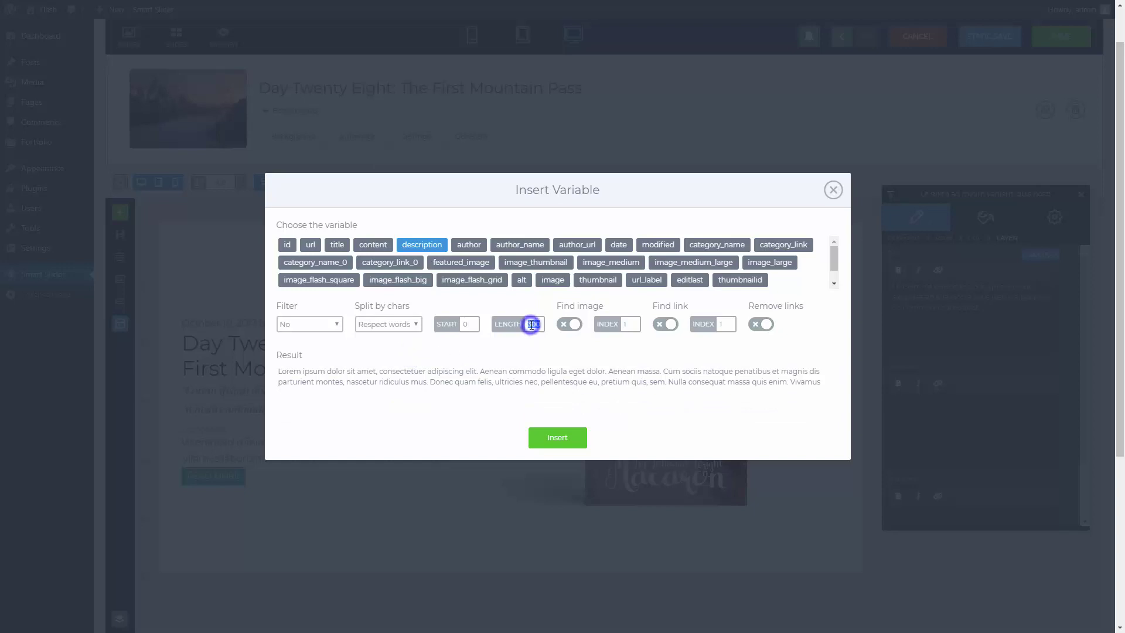
{"action": "type", "text": "120"}
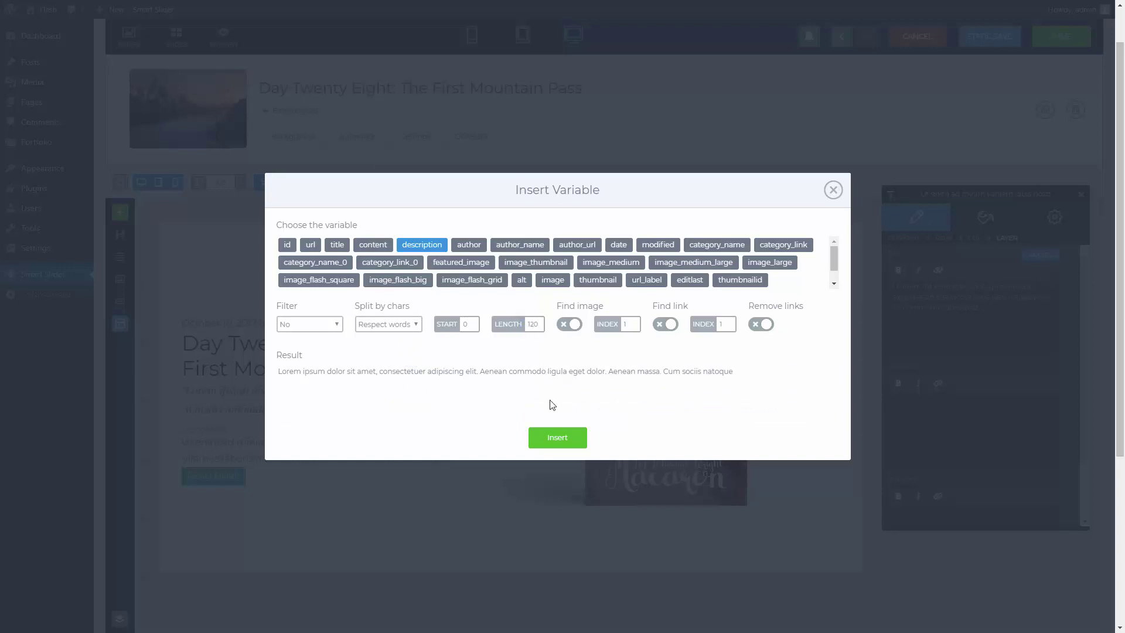
{"action": "left_click", "coordinate": [561, 441]}
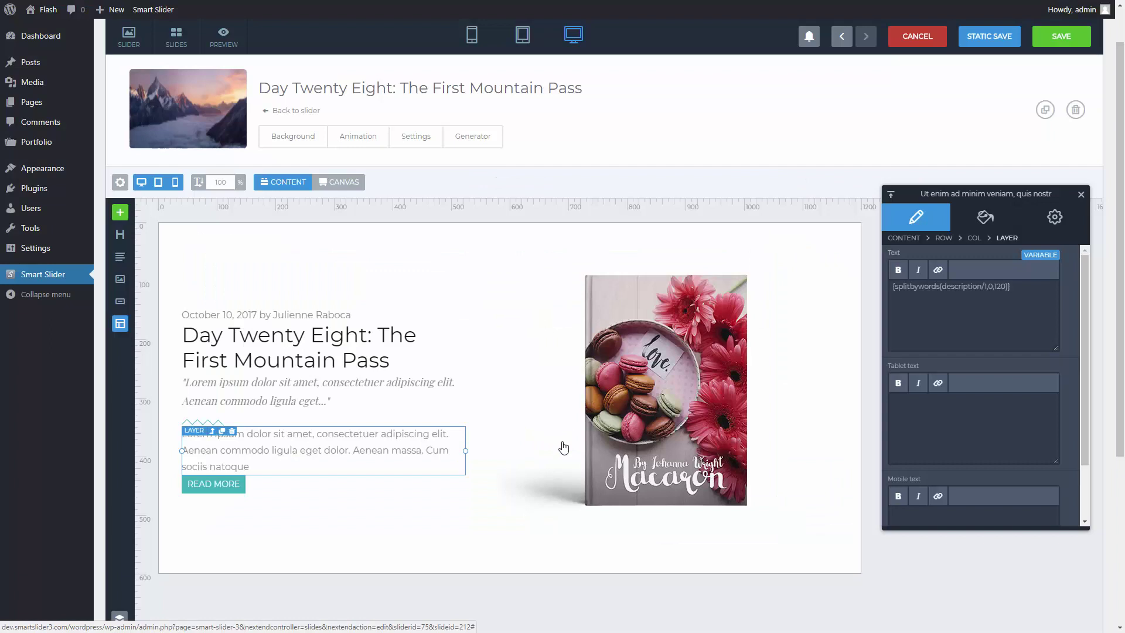
Apply the edited text and give the description 10px space above and 20px below.
{"action": "left_click", "coordinate": [1020, 289]}
{"action": "left_click", "coordinate": [1070, 287]}
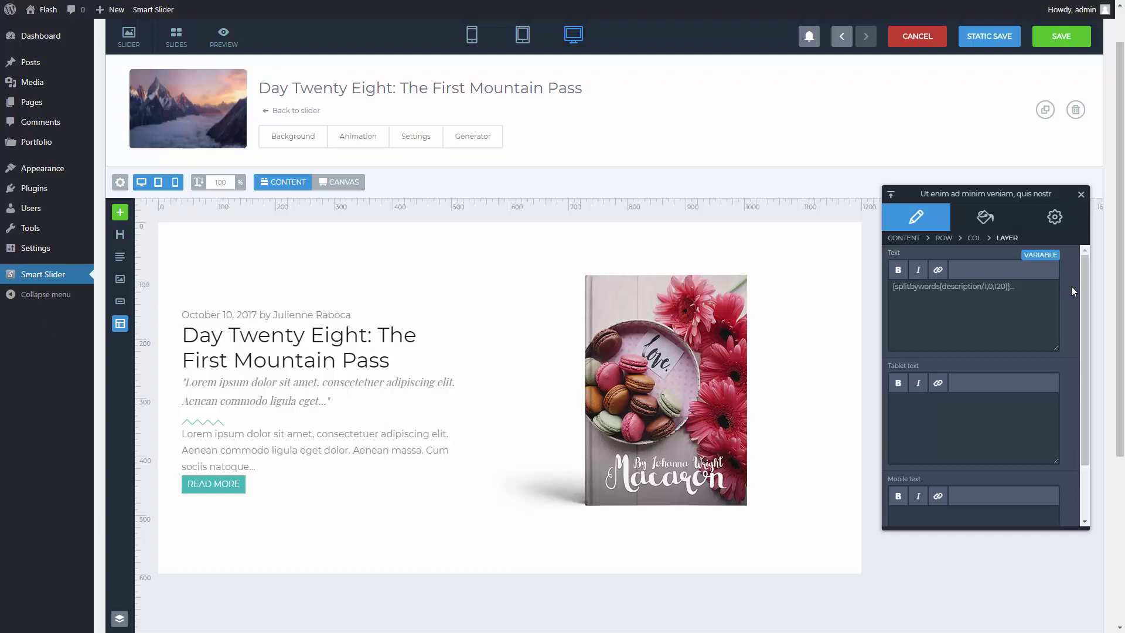
{"action": "left_click_drag", "start_coordinate": [334, 427], "coordinate": [342, 439]}
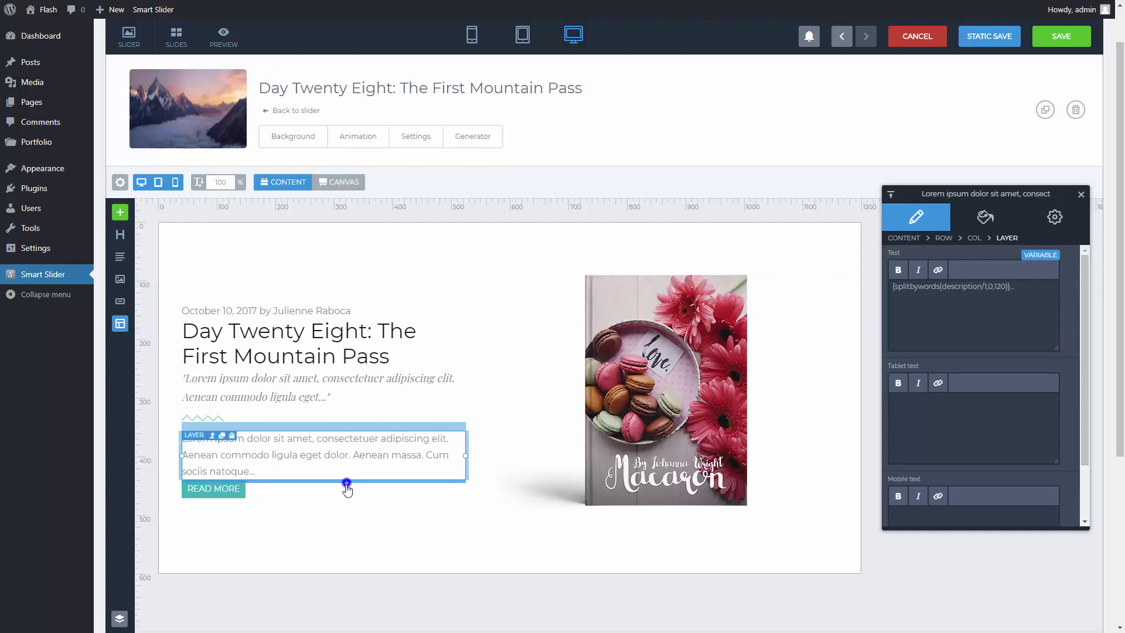
{"action": "left_click_drag", "start_coordinate": [346, 482], "coordinate": [348, 504]}
Step the homepage slider forward two posts past the mountain-pass slide.
{"action": "left_click", "coordinate": [346, 595]}
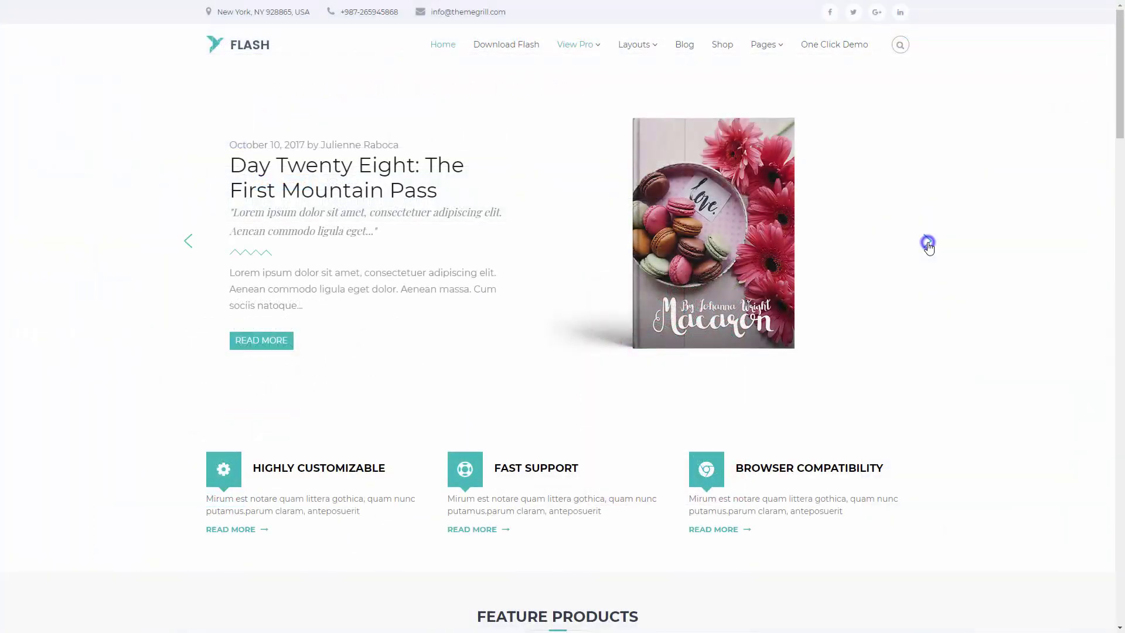
{"action": "left_click", "coordinate": [928, 243]}
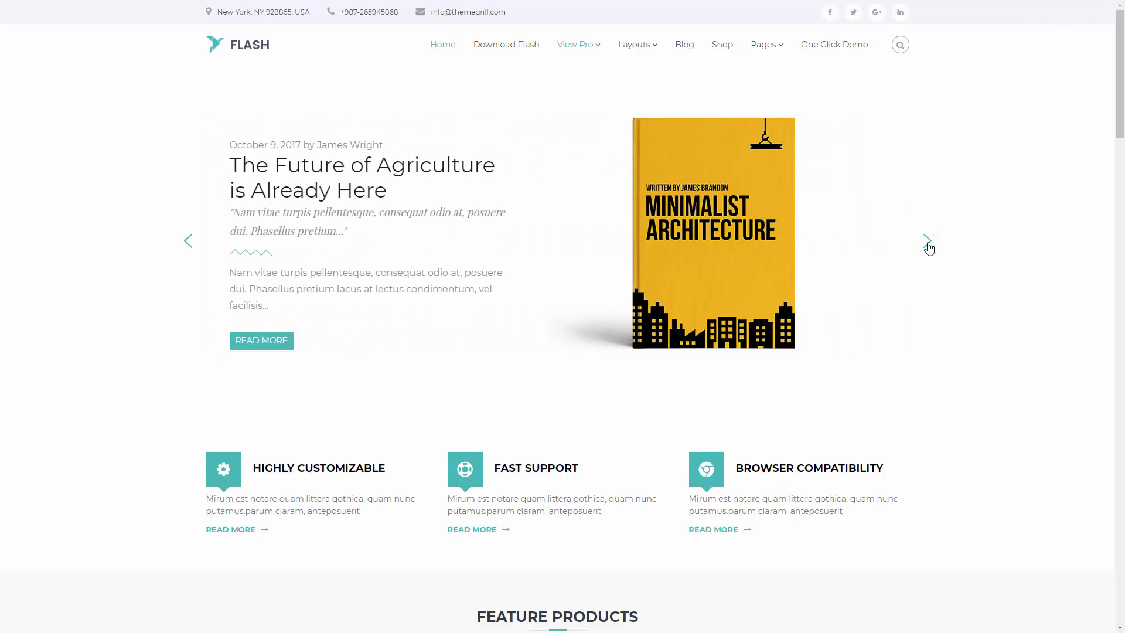
{"action": "left_click", "coordinate": [928, 242]}
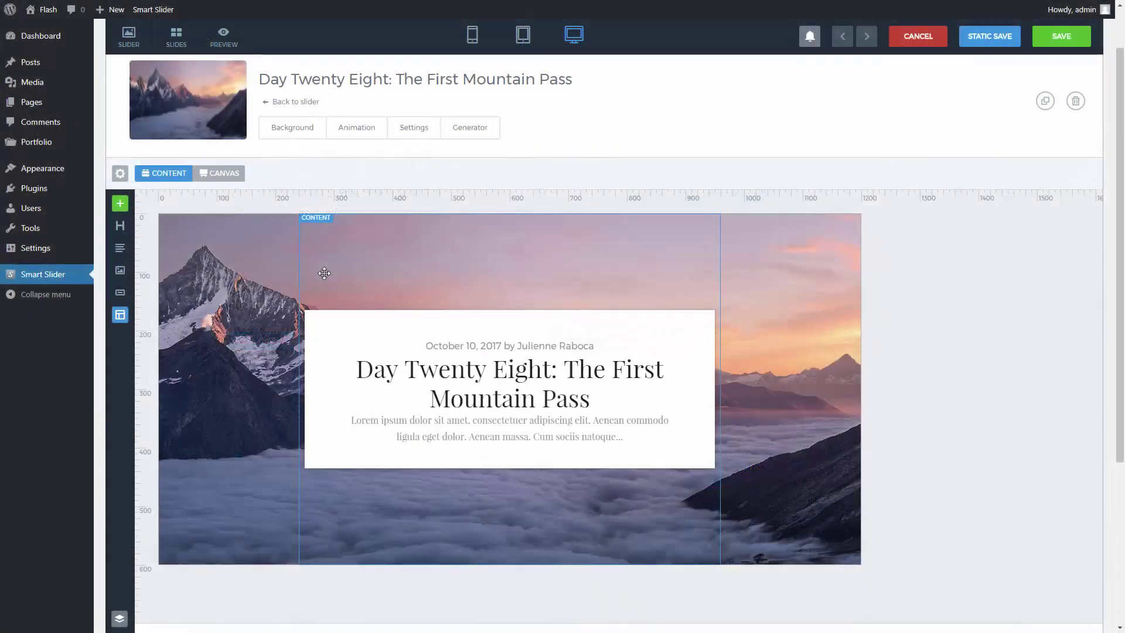
Add a zigzag.png image layer under the post title and check it on the second and third post slides.
{"action": "left_click_drag", "start_coordinate": [123, 272], "coordinate": [464, 410]}
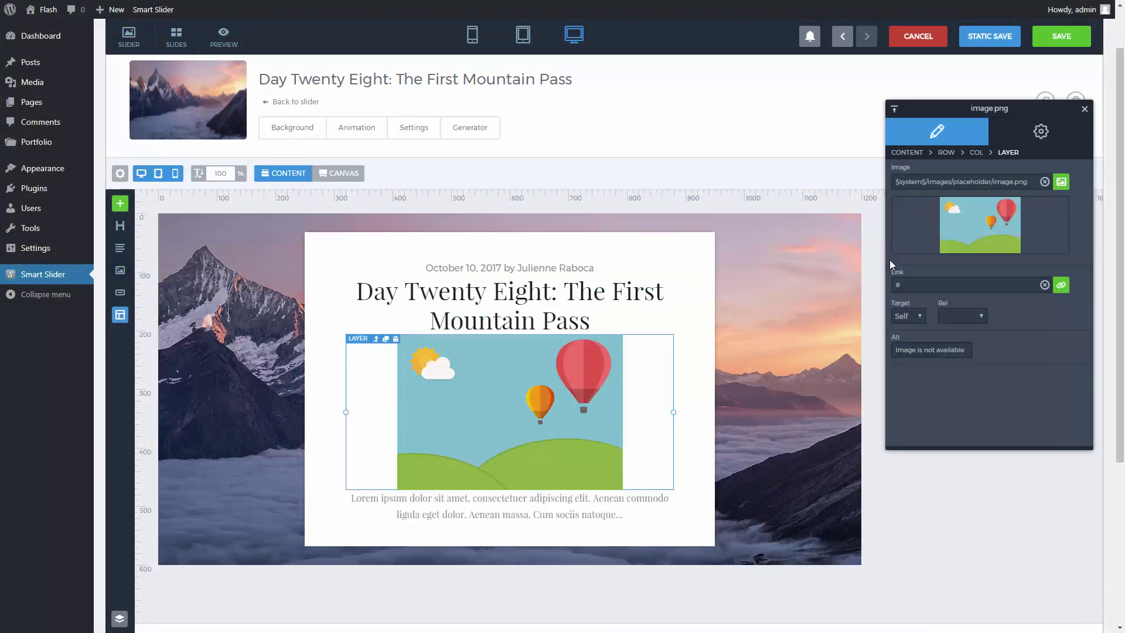
{"action": "left_click", "coordinate": [969, 236]}
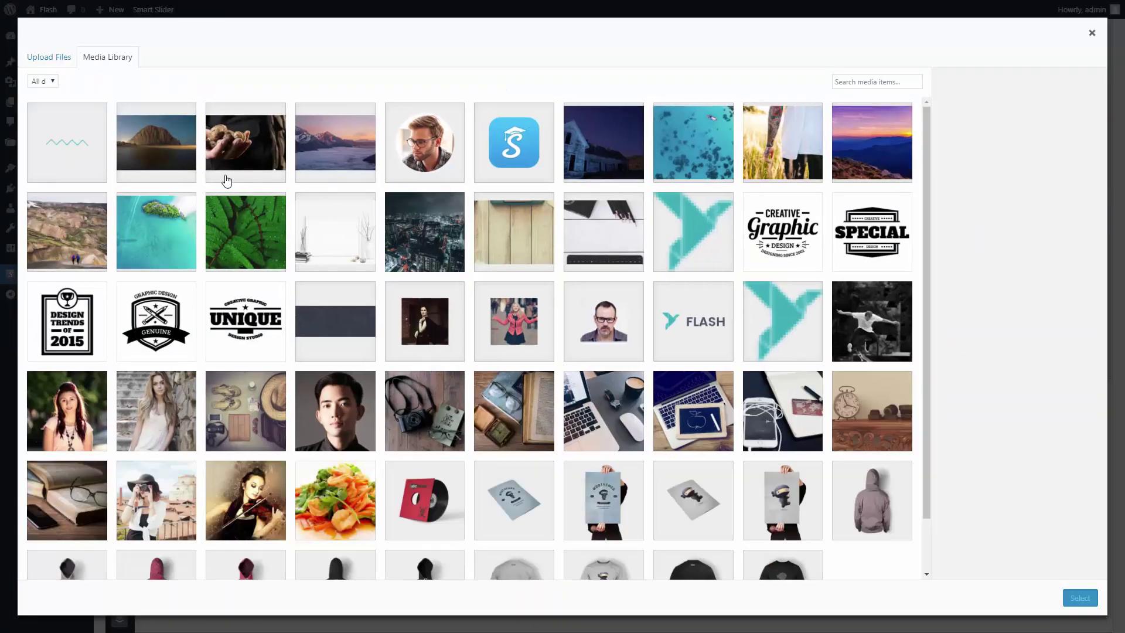
{"action": "left_click", "coordinate": [83, 155]}
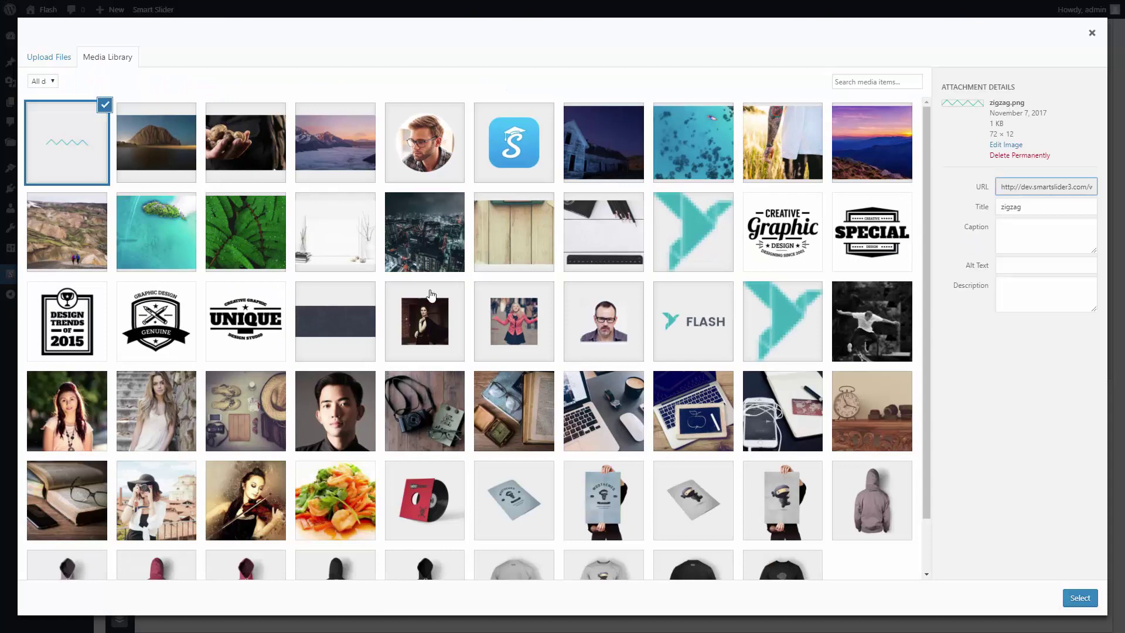
{"action": "left_click", "coordinate": [1079, 598]}
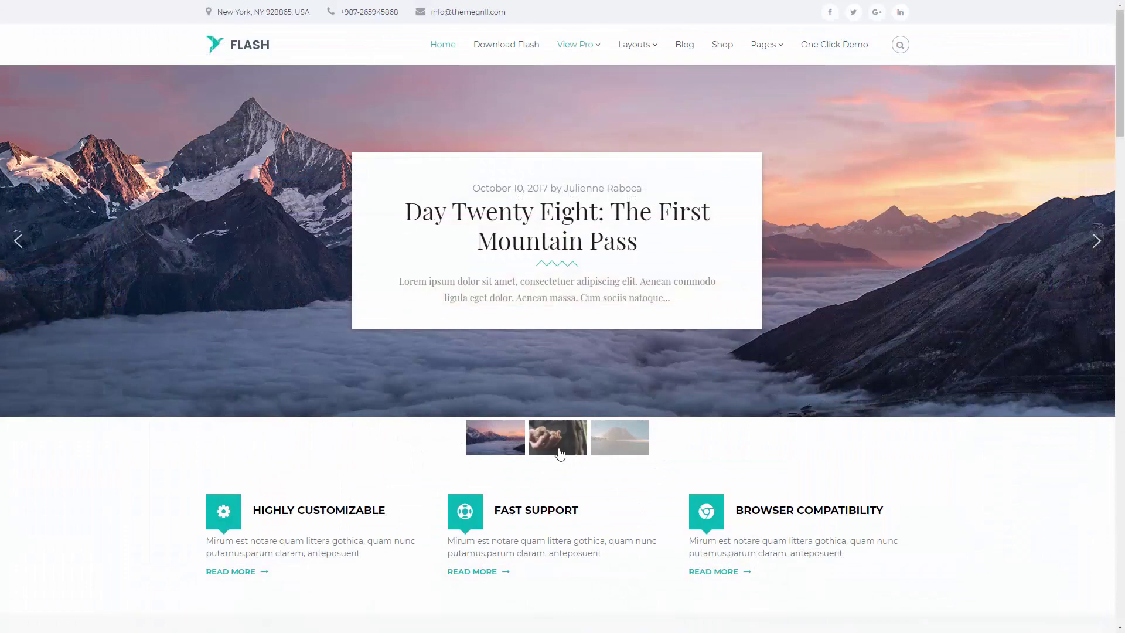
{"action": "left_click", "coordinate": [559, 451]}
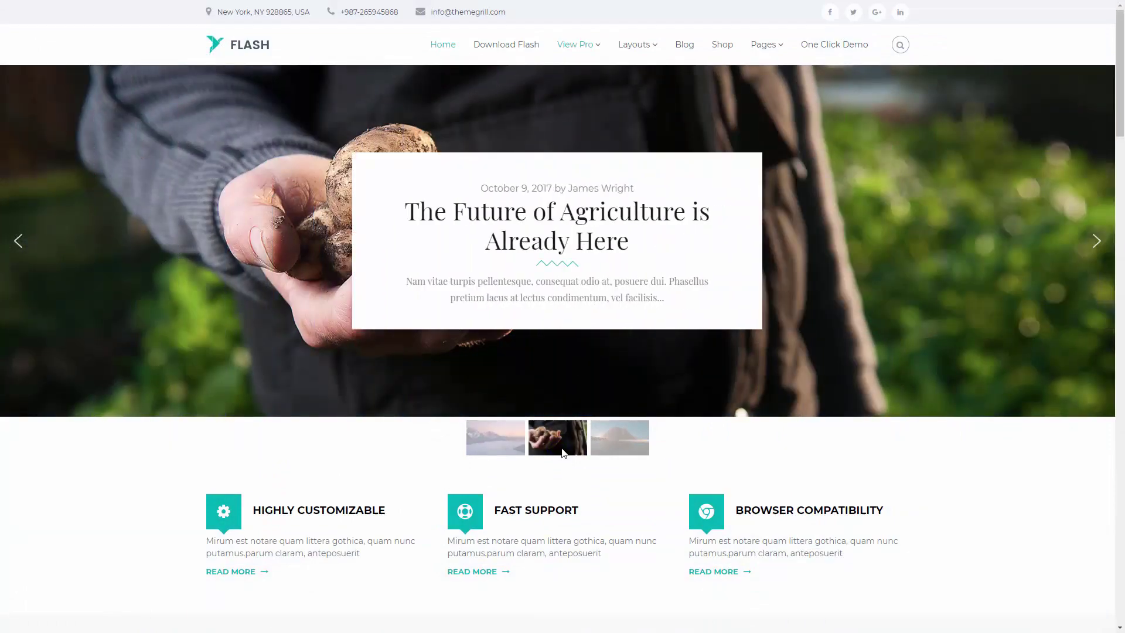
{"action": "left_click", "coordinate": [601, 452]}
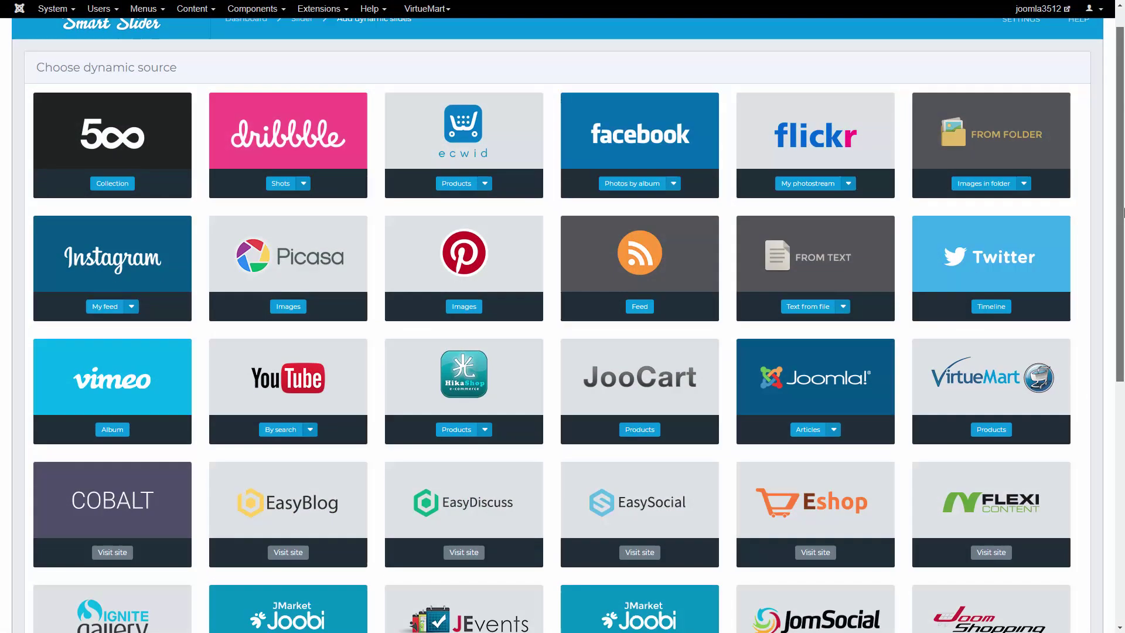
Scroll to the example sliders, jump to the second slide and advance the animal slider twice.
{"action": "scroll", "coordinate": [1122, 231], "scroll_direction": "down", "scroll_amount": 2}
{"action": "scroll", "coordinate": [1122, 231], "scroll_direction": "down", "scroll_amount": 3}
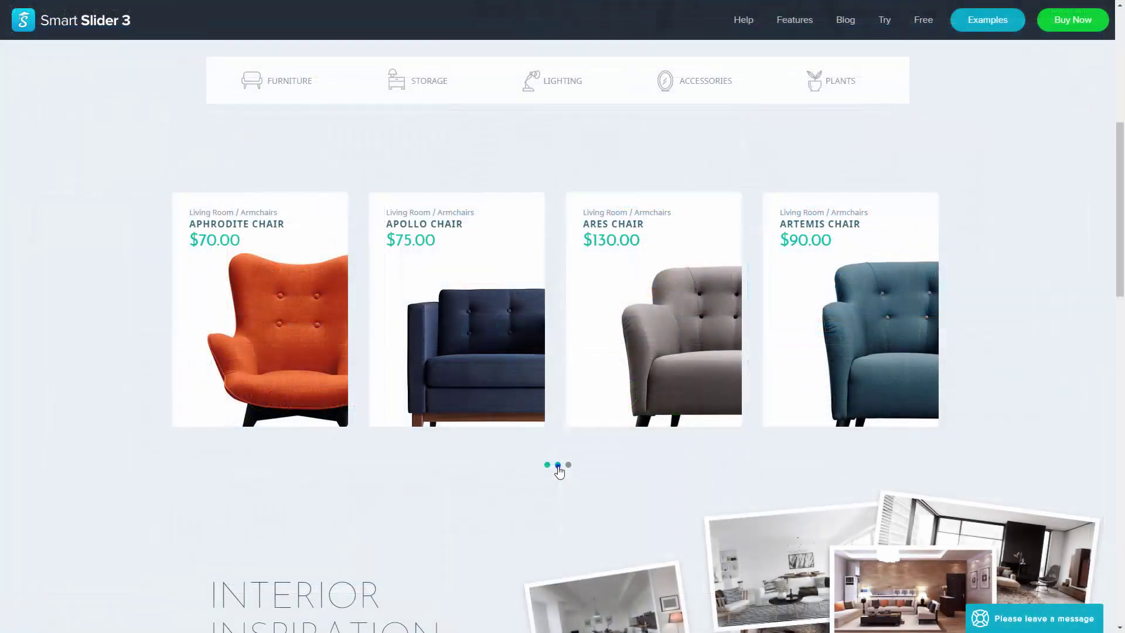
{"action": "left_click", "coordinate": [558, 465]}
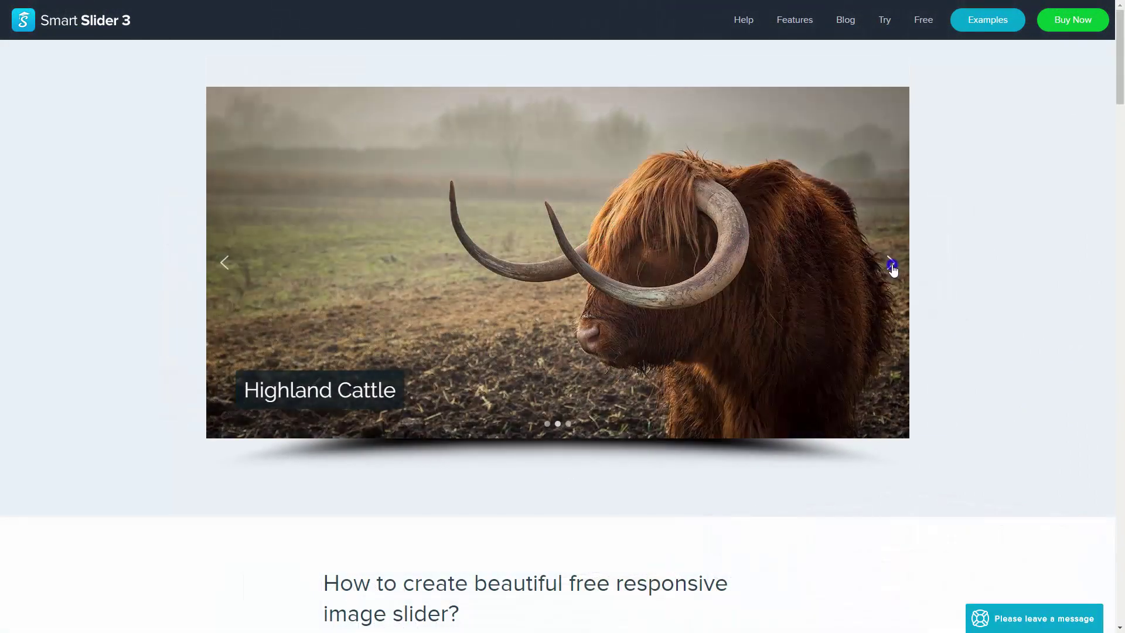
{"action": "left_click", "coordinate": [890, 265]}
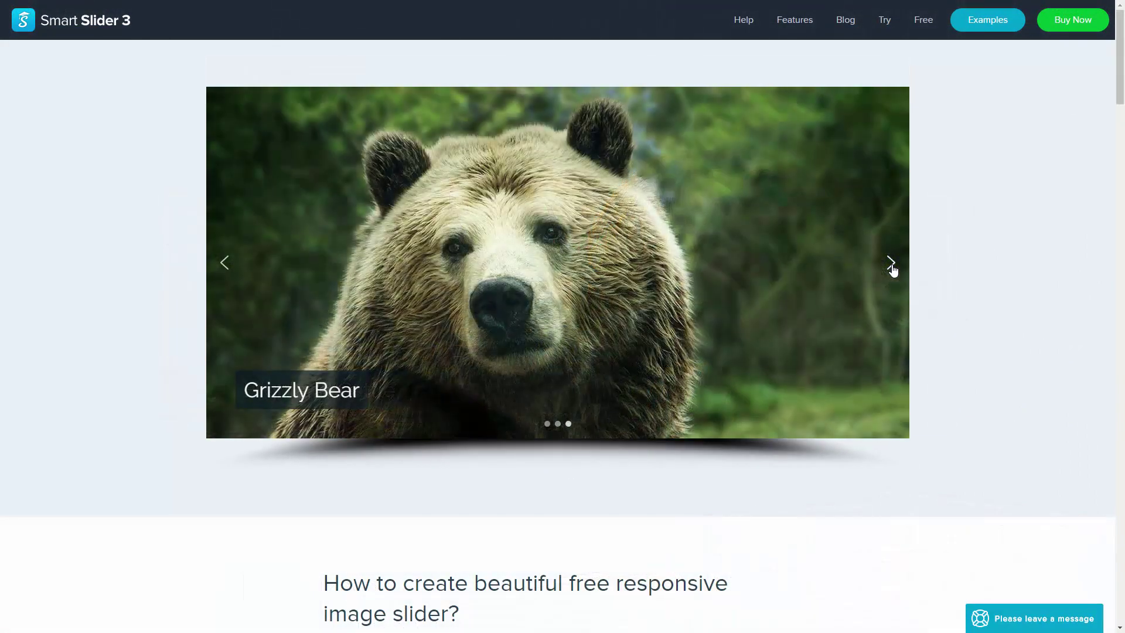
{"action": "left_click", "coordinate": [891, 264]}
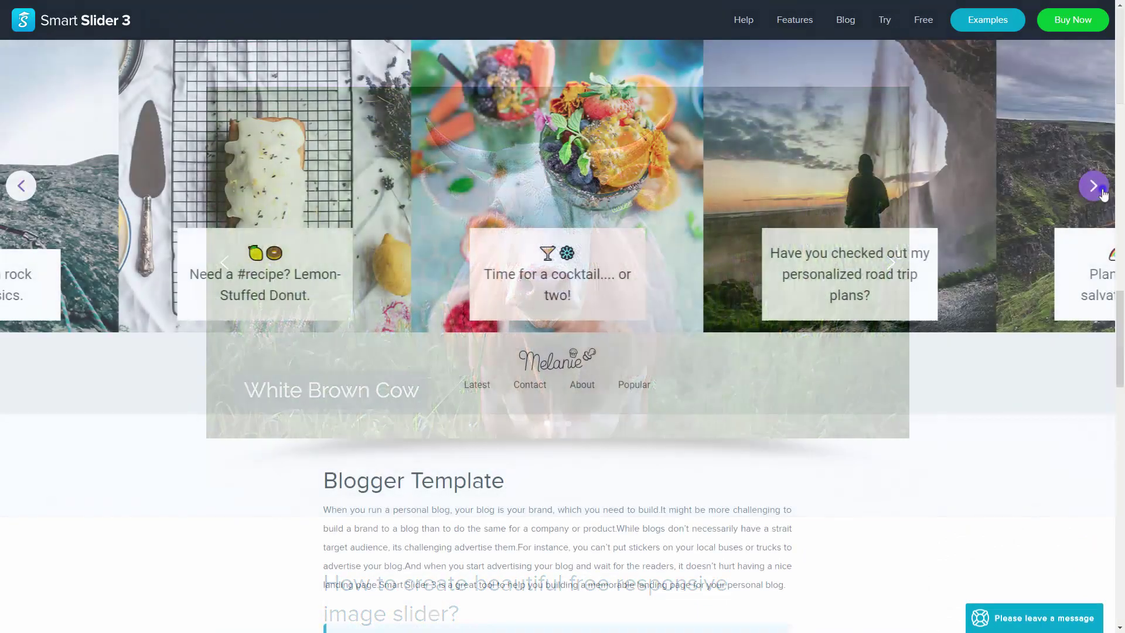
Move the blog-card carousel forward four cards to the breakfast post.
{"action": "left_click", "coordinate": [1100, 192]}
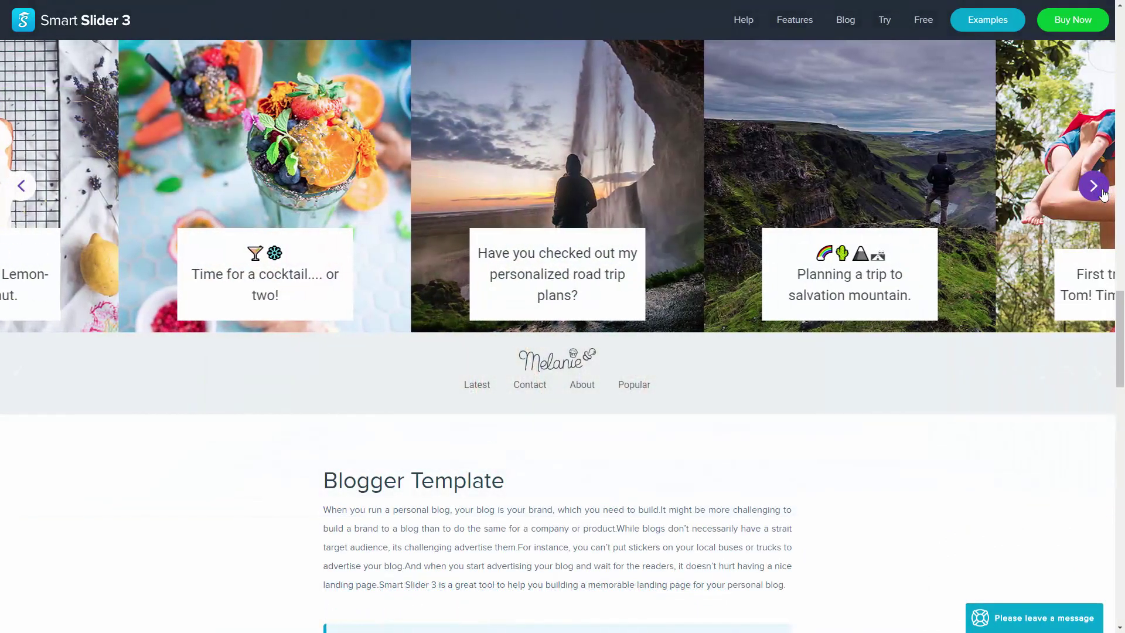
{"action": "left_click", "coordinate": [1100, 192]}
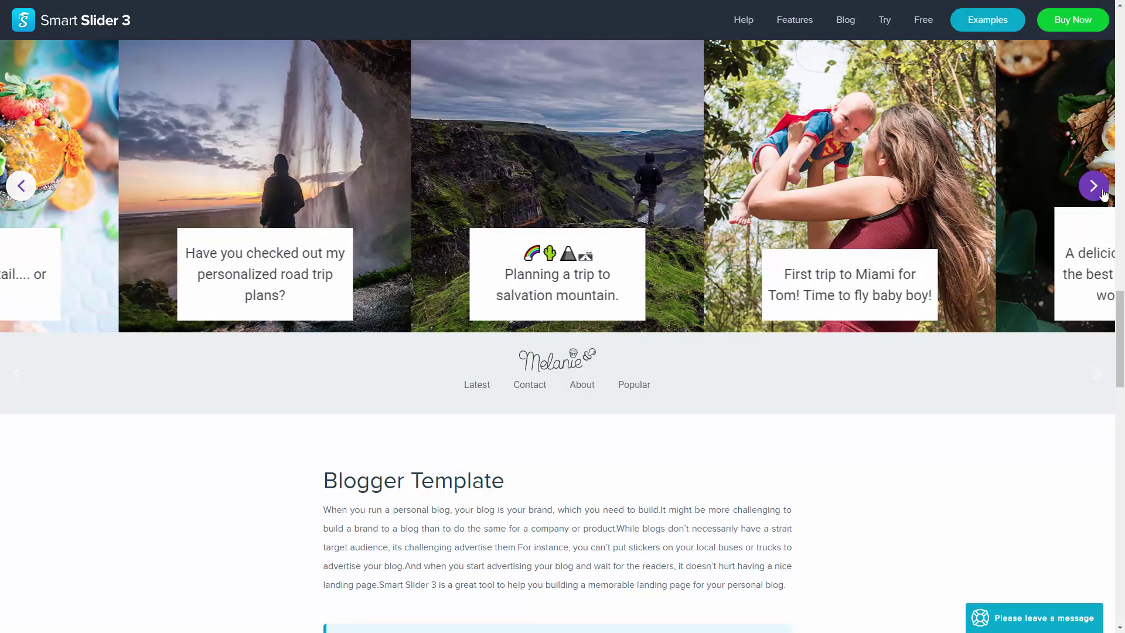
{"action": "left_click", "coordinate": [1100, 192]}
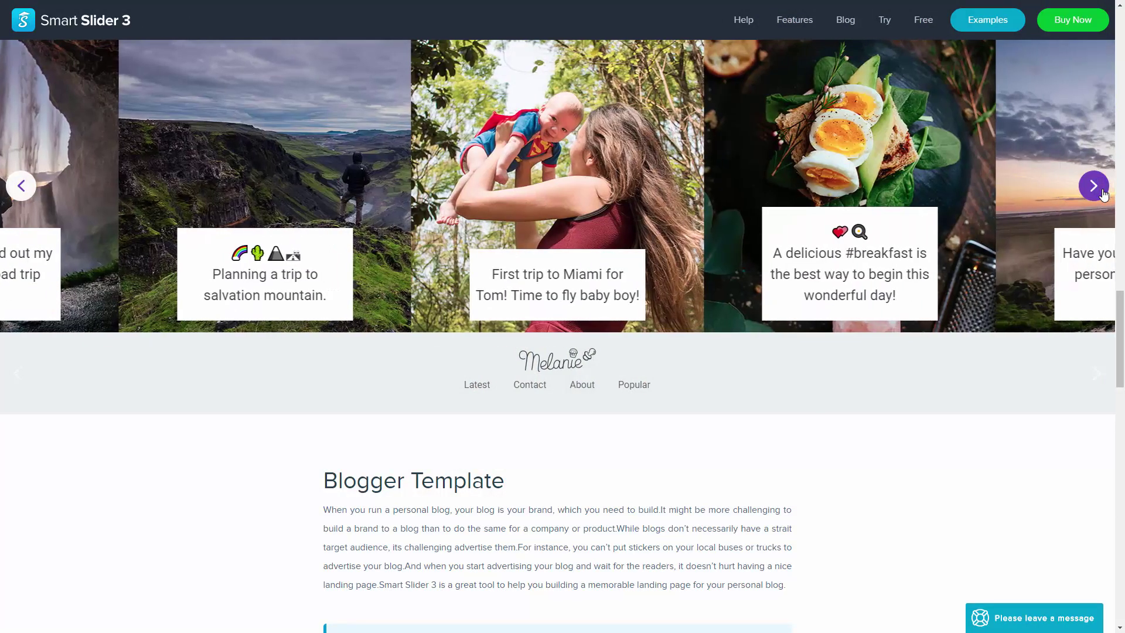
{"action": "left_click", "coordinate": [1102, 192]}
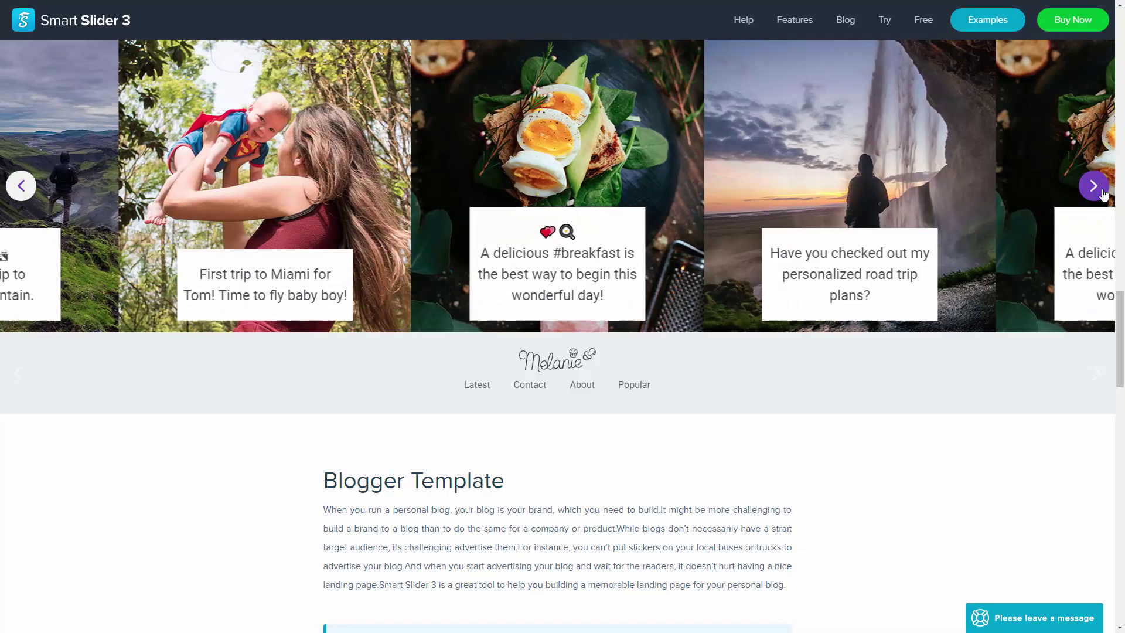